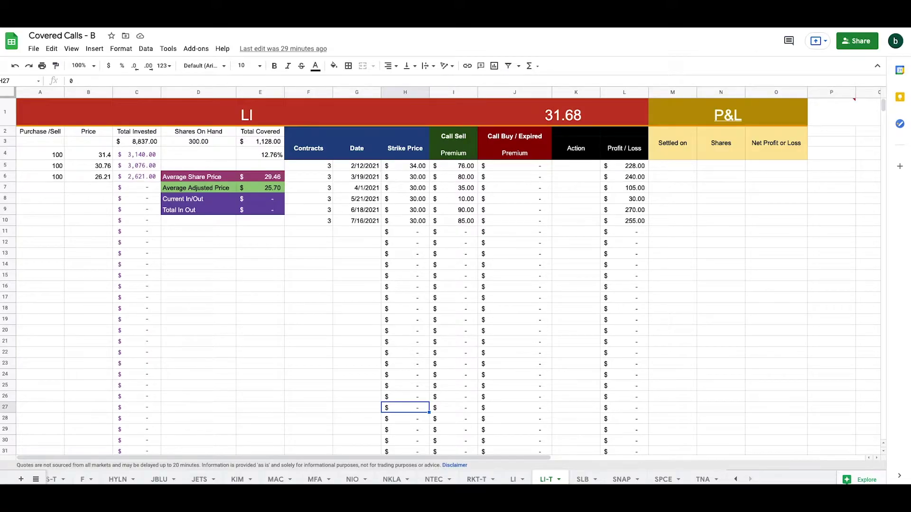
- Review the LI purchase prices, the first covered call's contracts, date, strike and premium, and all filled Profit / Loss entries
left_click(338, 299)
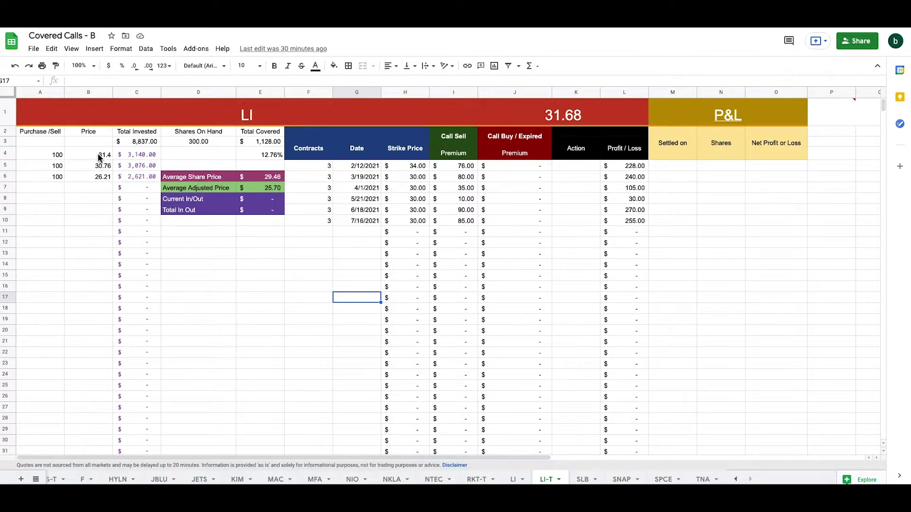
left_click_drag(97, 156, 99, 178)
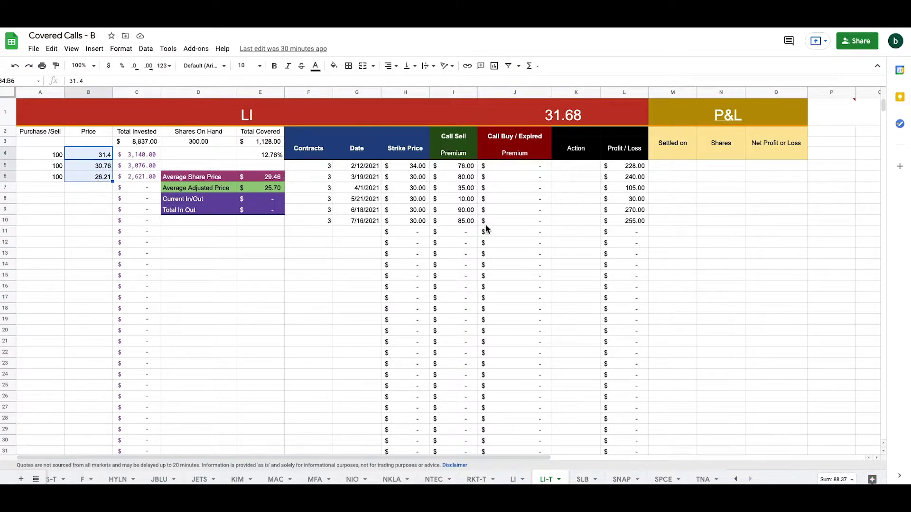
left_click(315, 167)
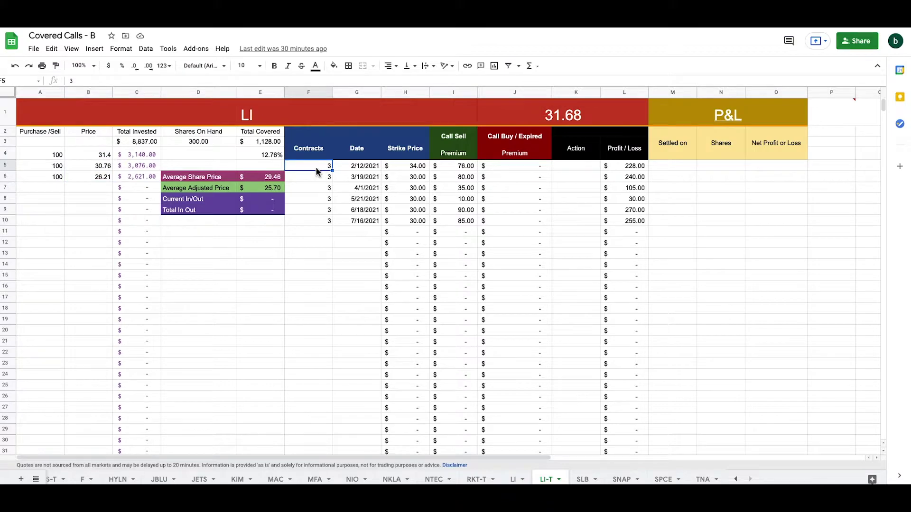
left_click(368, 169)
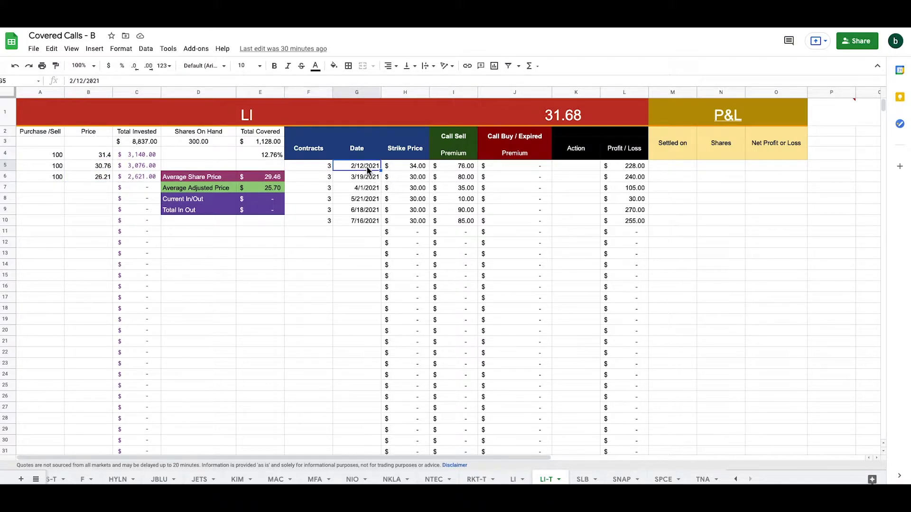
left_click(401, 165)
left_click(464, 172)
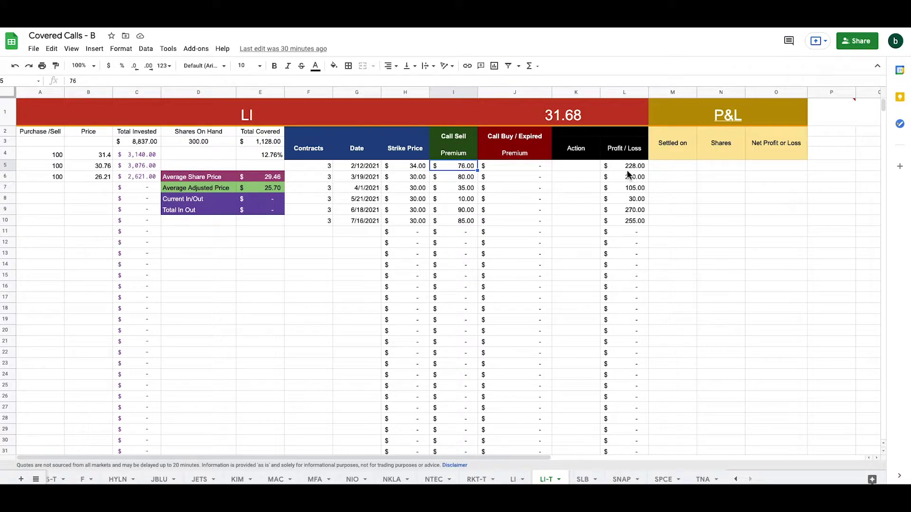
left_click_drag(630, 167, 631, 222)
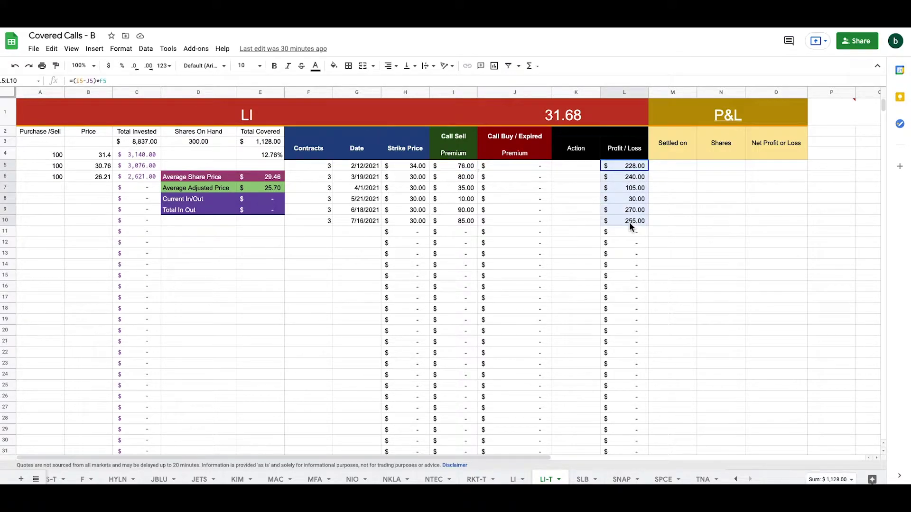
- Examine the Total Covered, Shares On Hand, Total Invested, Average Share Price and Average Adjusted Price cells
left_click(264, 142)
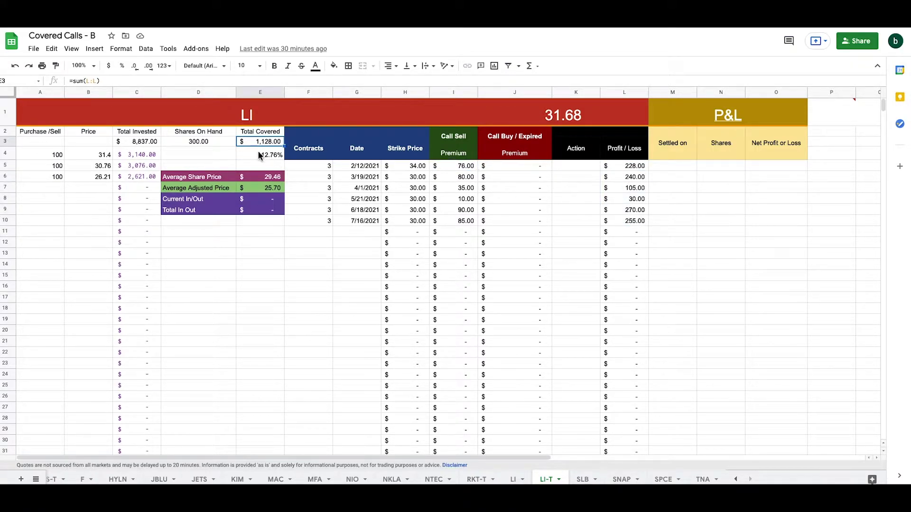
left_click(191, 144)
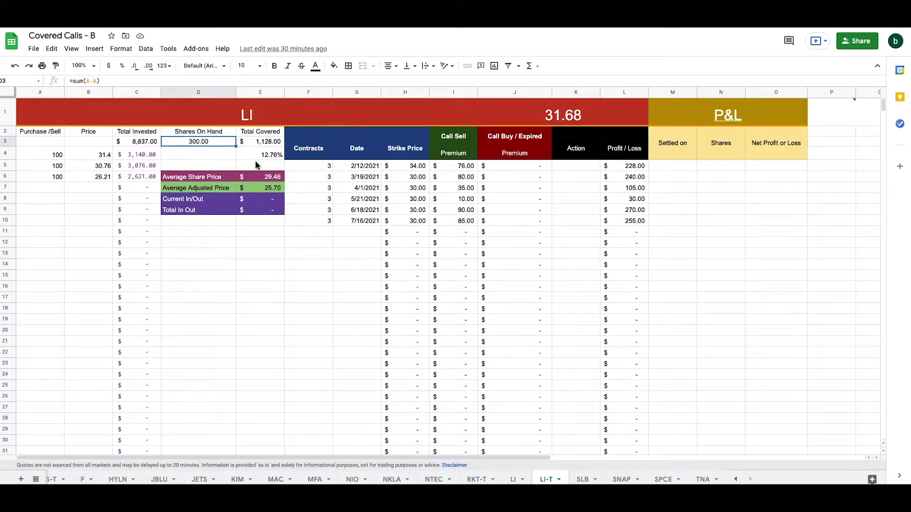
left_click(147, 145)
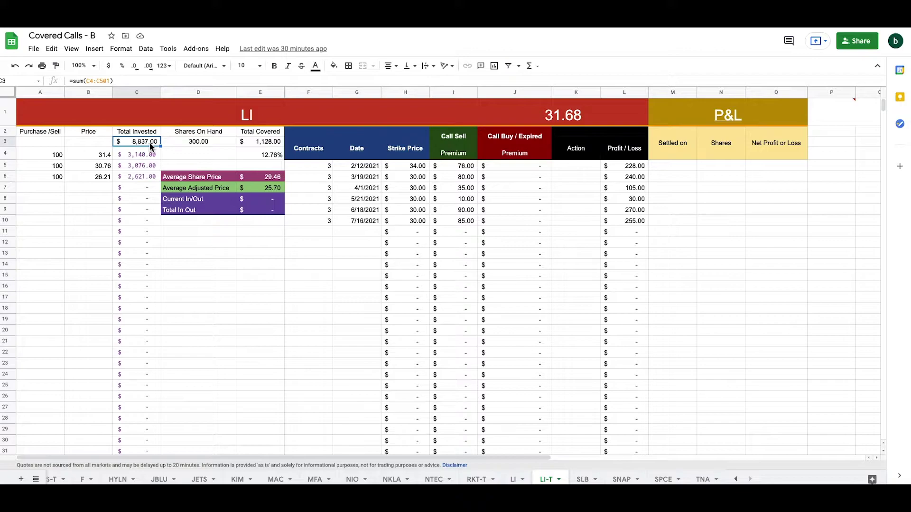
left_click(266, 178)
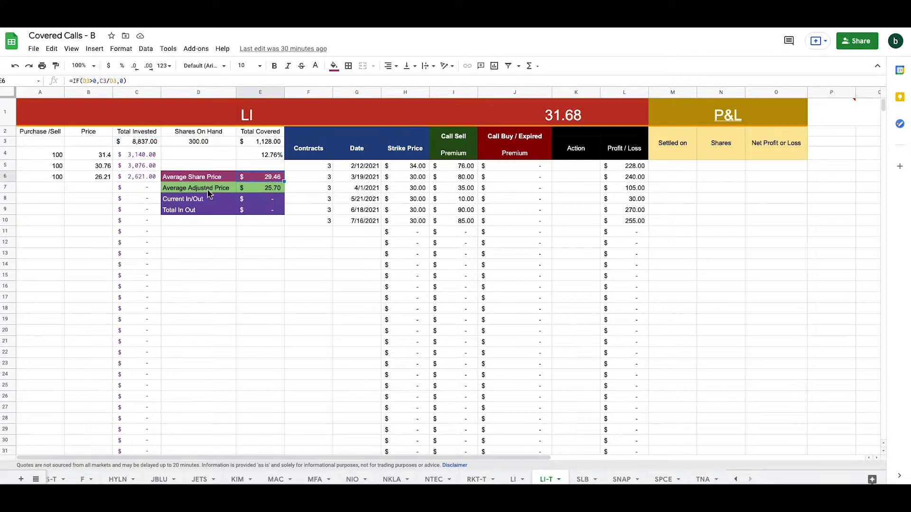
left_click(196, 192)
left_click(259, 191)
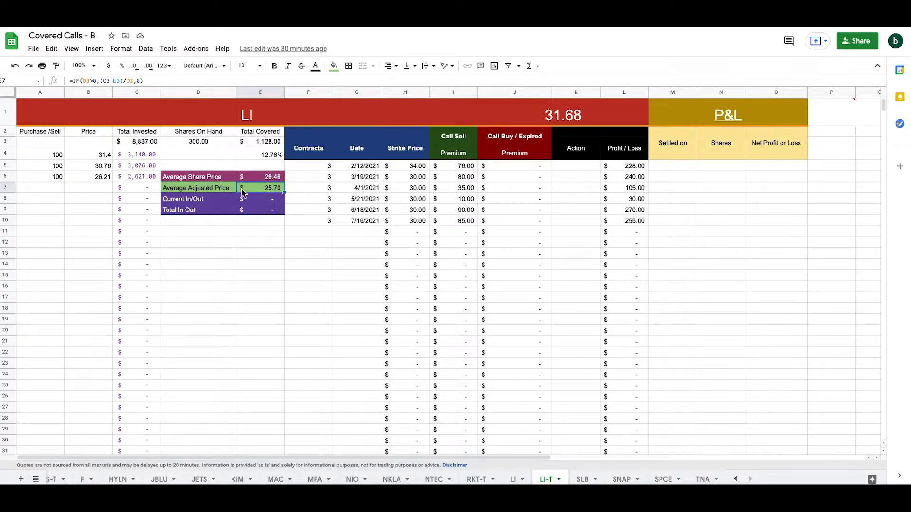
left_click(331, 245)
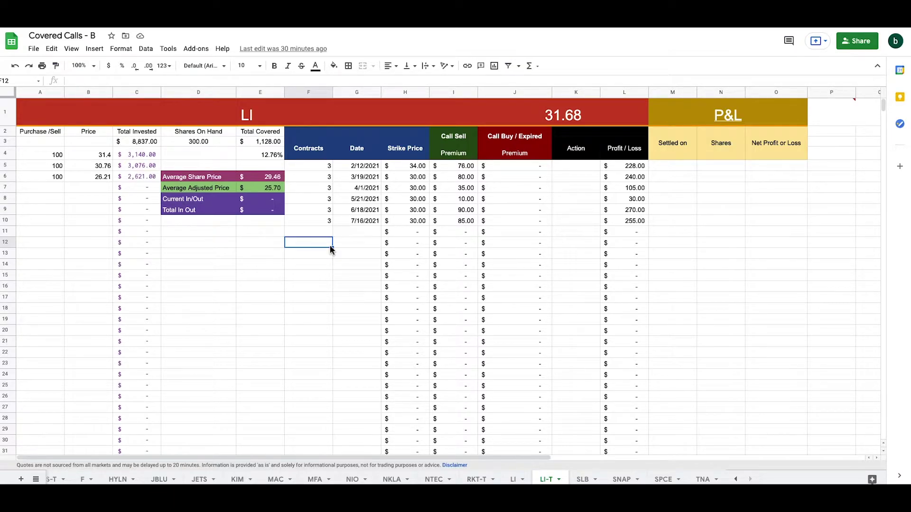
- Review the three LI share purchases in rows 4 to 6 and the date of the first covered call
left_click_drag(43, 155, 140, 176)
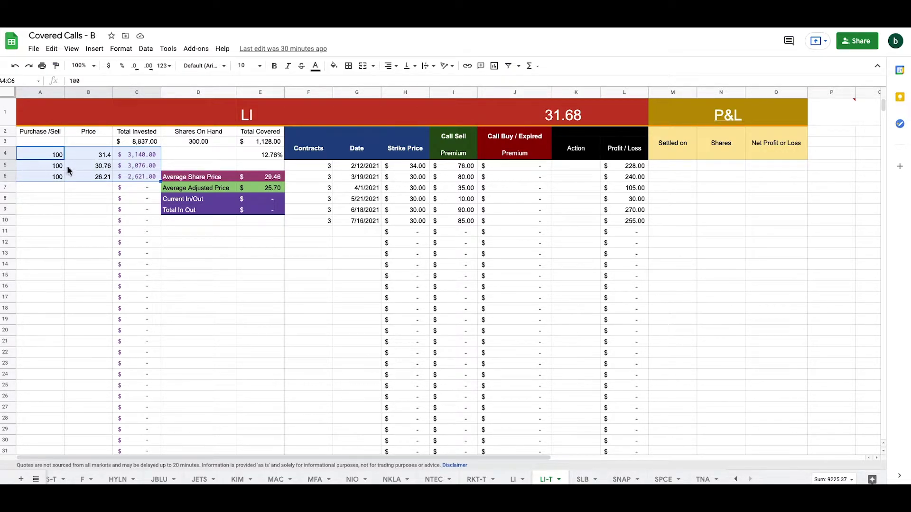
left_click(68, 206)
left_click_drag(47, 157, 135, 177)
left_click(85, 195)
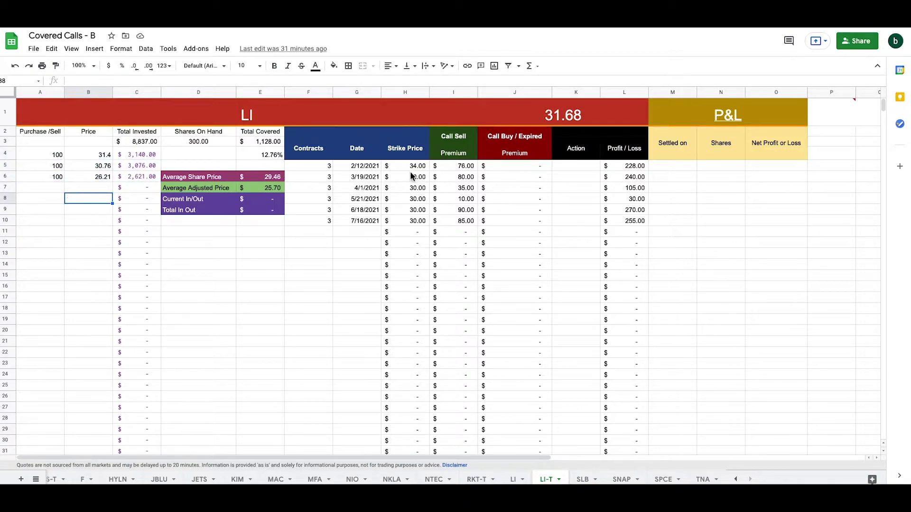
left_click(352, 170)
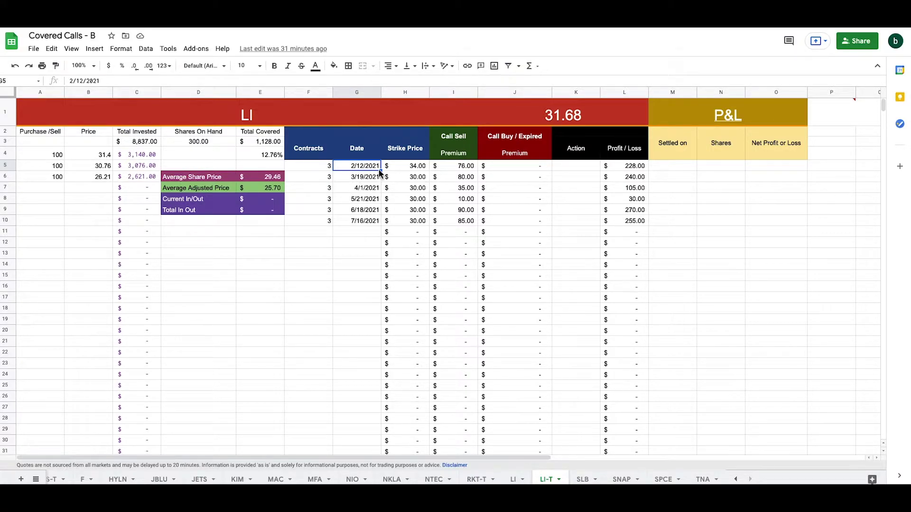
left_click_drag(57, 158, 92, 176)
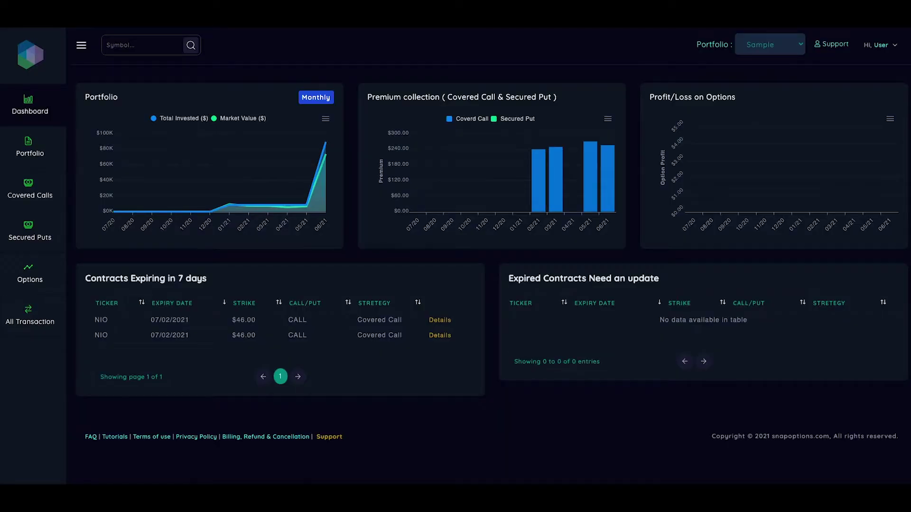
- Switch to SnapOptions and open the LI stock page through a symbol search
left_click(159, 46)
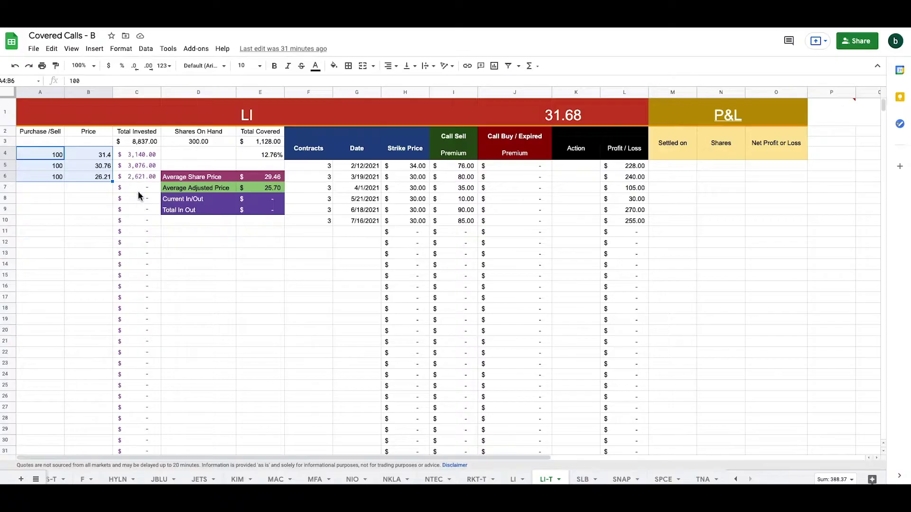
- Switch to the Covered Calls - B spreadsheet and examine the three LI purchases and the Average Share Price
left_click(47, 153)
left_click_drag(43, 153, 99, 175)
left_click_drag(55, 155, 54, 177)
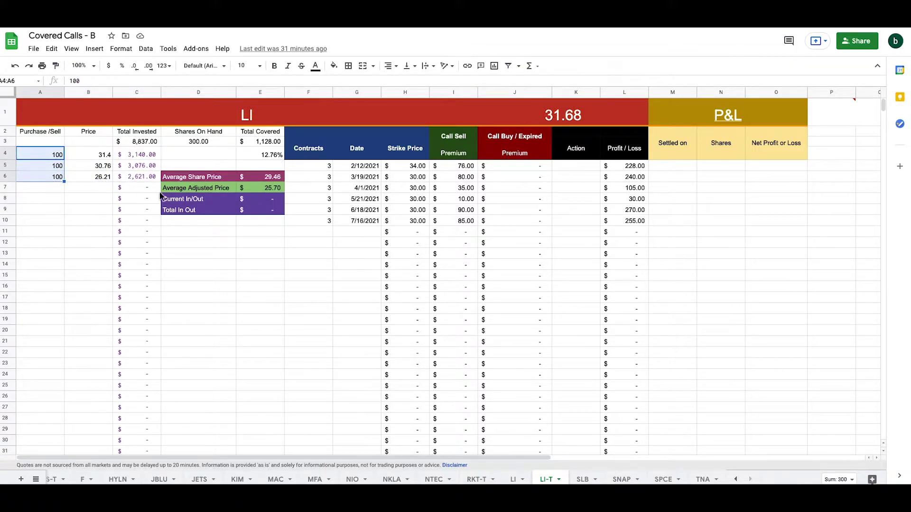
left_click(275, 179)
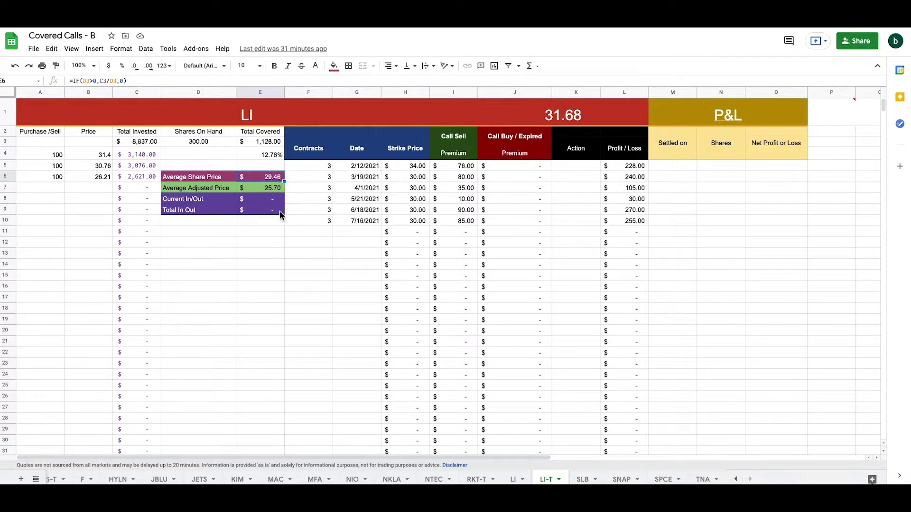
left_click(264, 232)
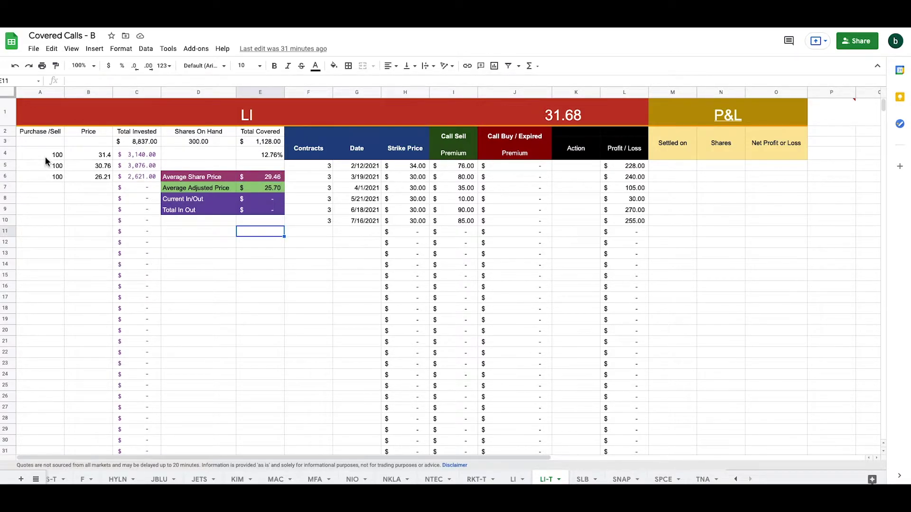
left_click_drag(44, 157, 134, 176)
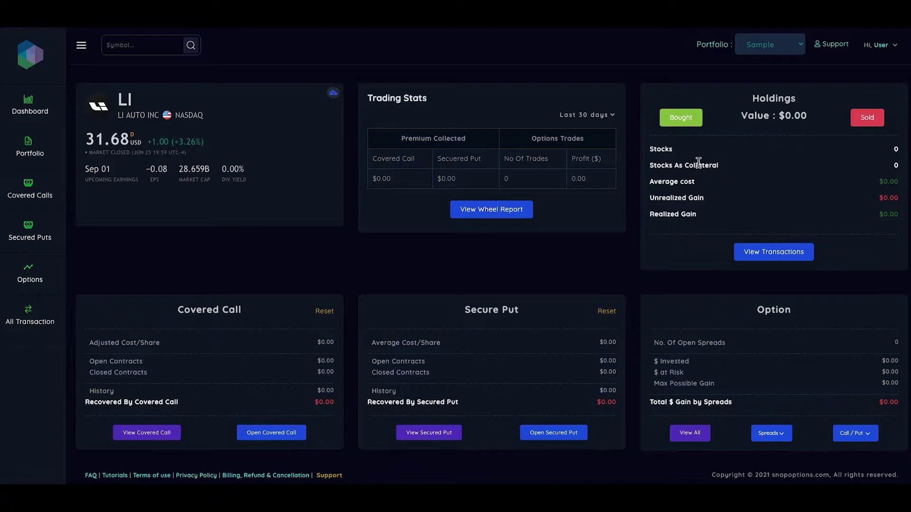
- In SnapOptions, start a stock purchase transaction for LI with quantity 100 and price 31.40
left_click(682, 118)
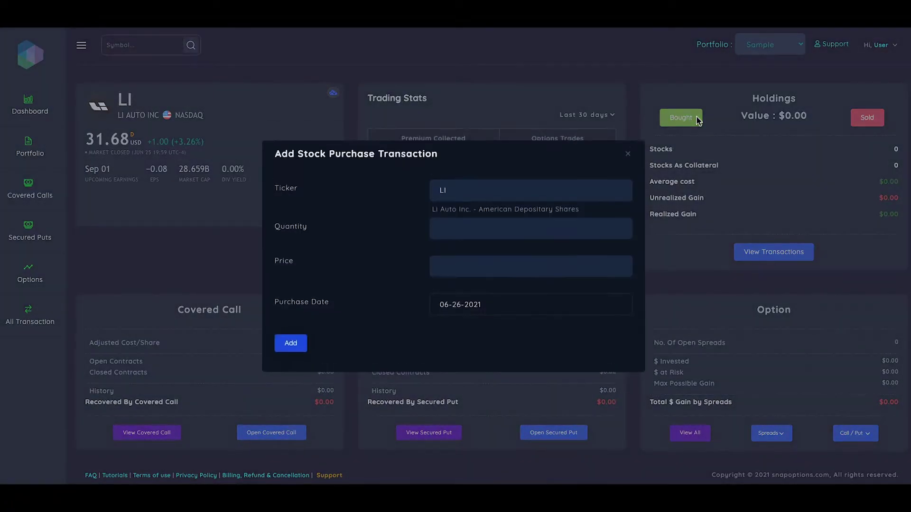
left_click(471, 233)
type("100")
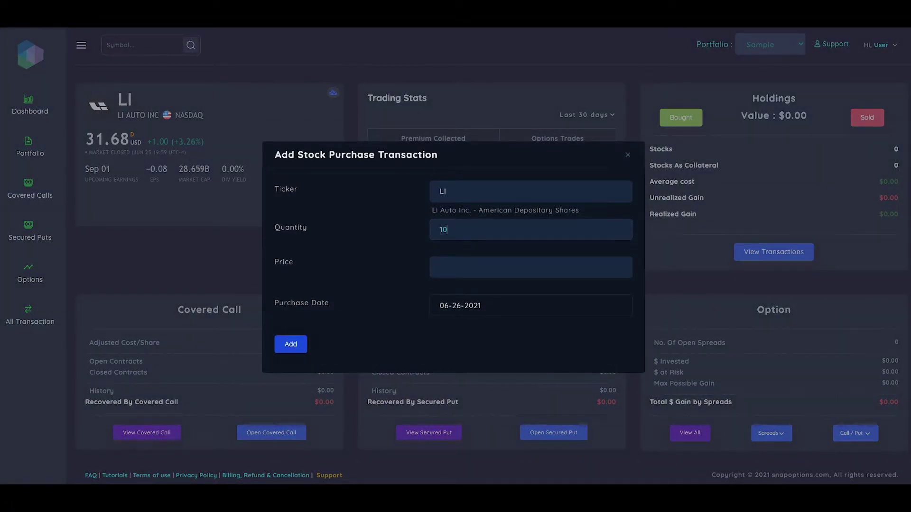
left_click(471, 269)
type("31.40")
- Set the purchase date to 01-06-2021 and add the 31.40 LI purchase to the holdings
left_click(499, 312)
left_click(439, 340)
left_click(439, 340)
left_click(439, 340)
left_click(440, 340)
left_click(440, 340)
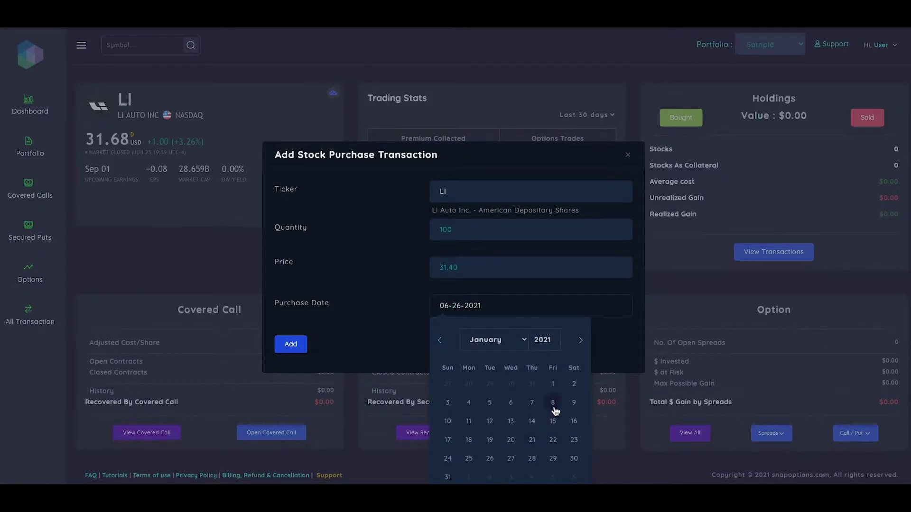
left_click(510, 403)
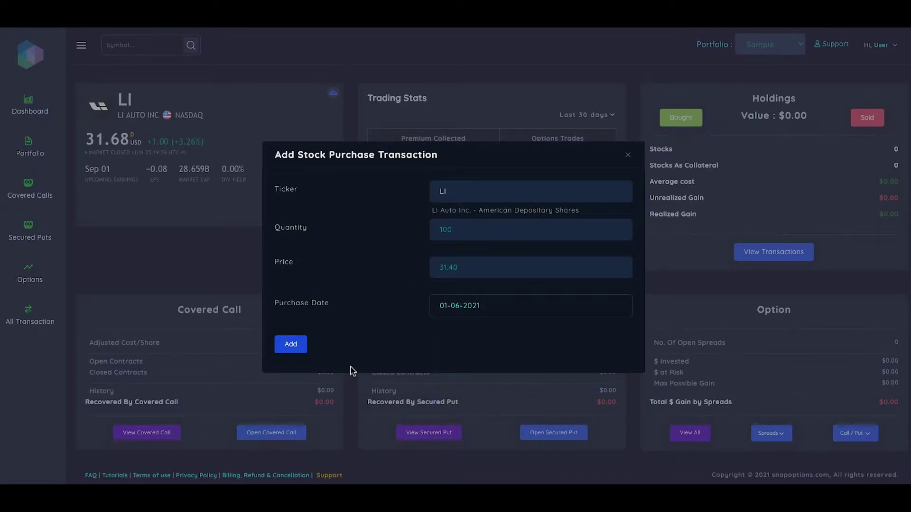
left_click(291, 346)
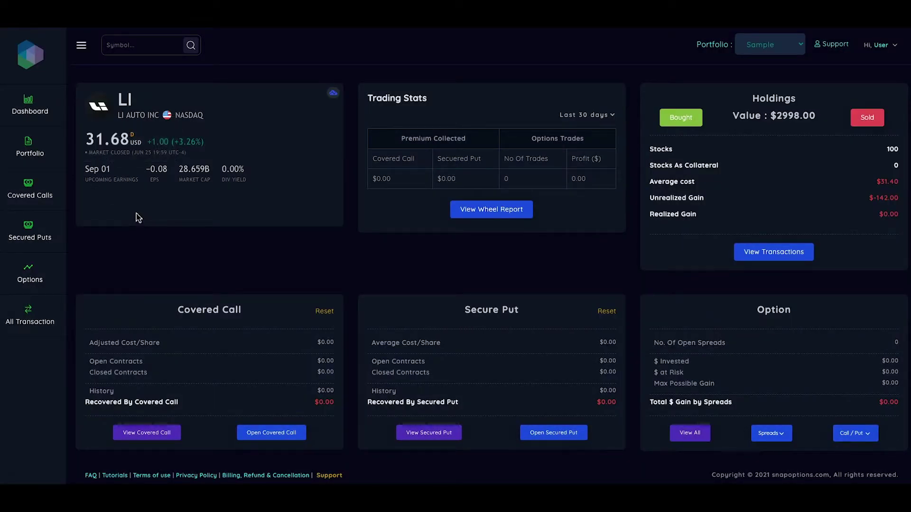
- Start a second LI stock purchase with quantity 100 and price 30.76, checking the price in spreadsheet cell B5
left_click(688, 124)
left_click(517, 224)
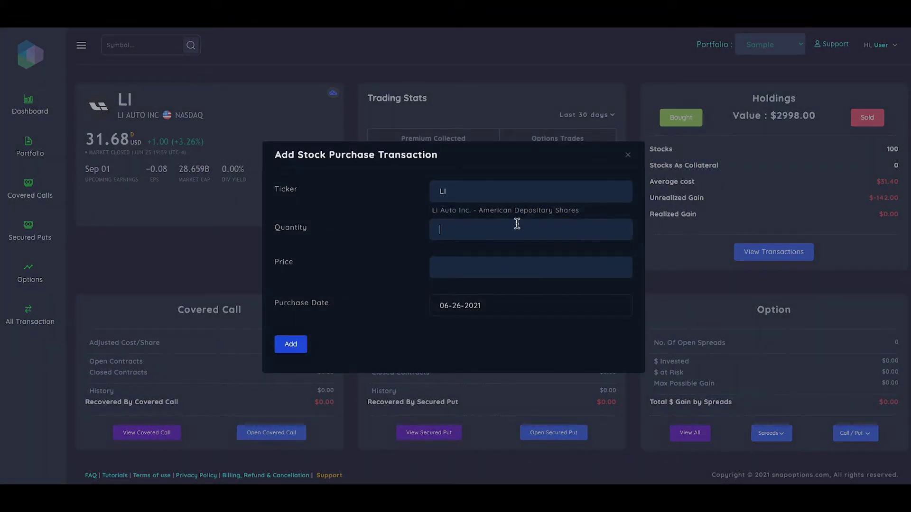
type("100")
key("alt+Tab")
left_click(103, 167)
left_click(464, 267)
type("30.76")
- Set the purchase date to 01-12-2021 and add the 30.76 LI purchase to the holdings
left_click(519, 312)
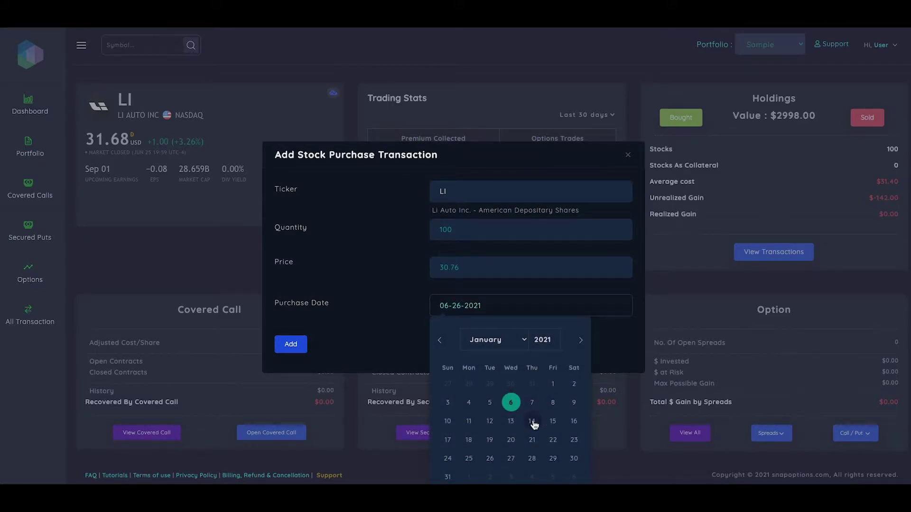
left_click(489, 424)
left_click(291, 344)
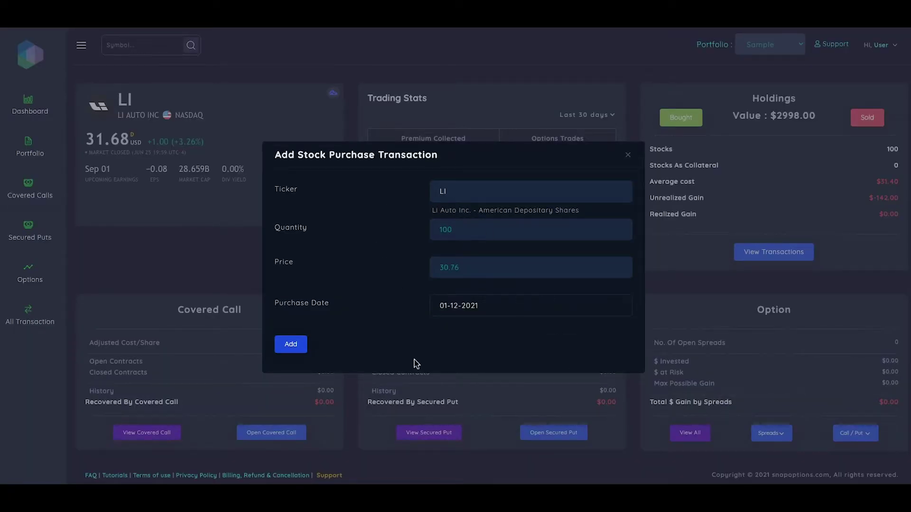
left_click(299, 349)
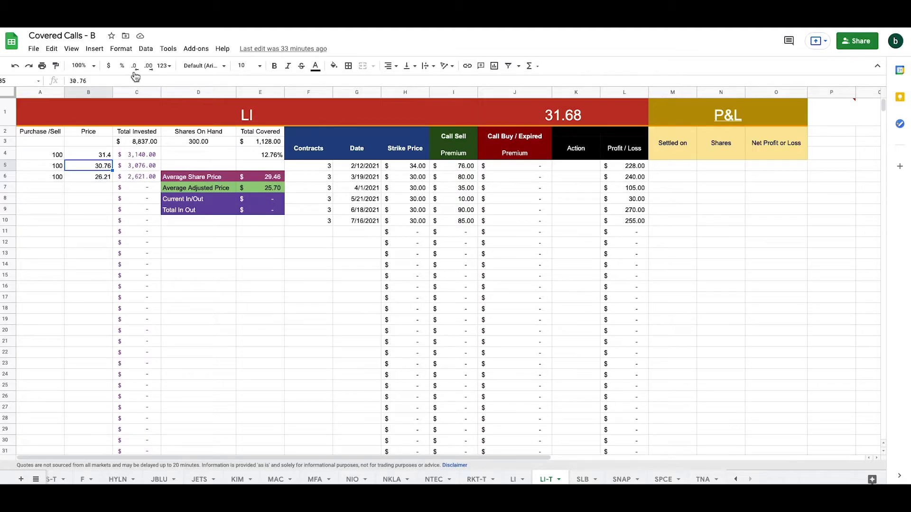
- Check the third share purchase in spreadsheet row 6 and start an LI stock purchase in SnapOptions with quantity 100 and price 26.21
left_click(52, 179)
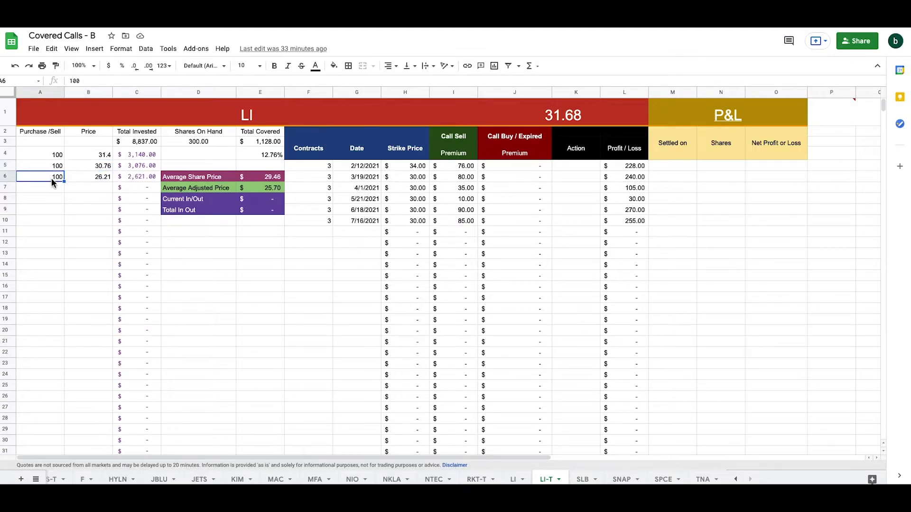
left_click(94, 181)
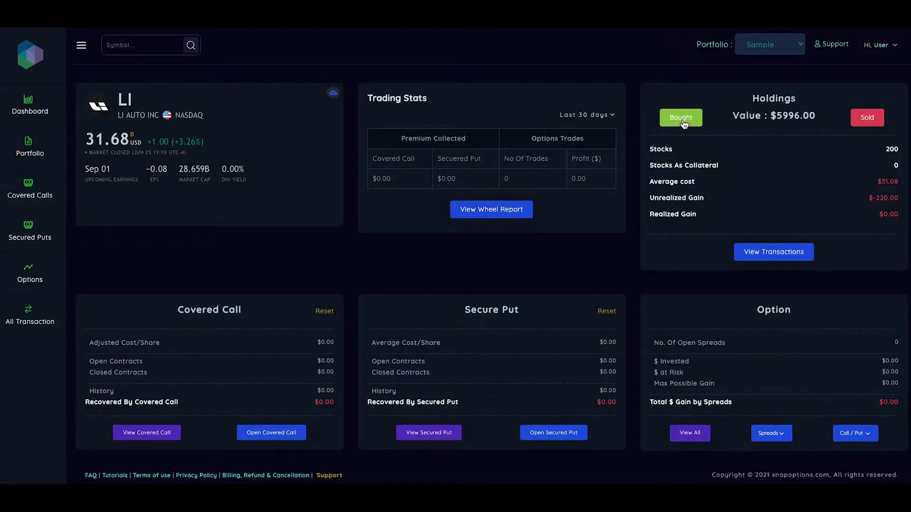
left_click(681, 117)
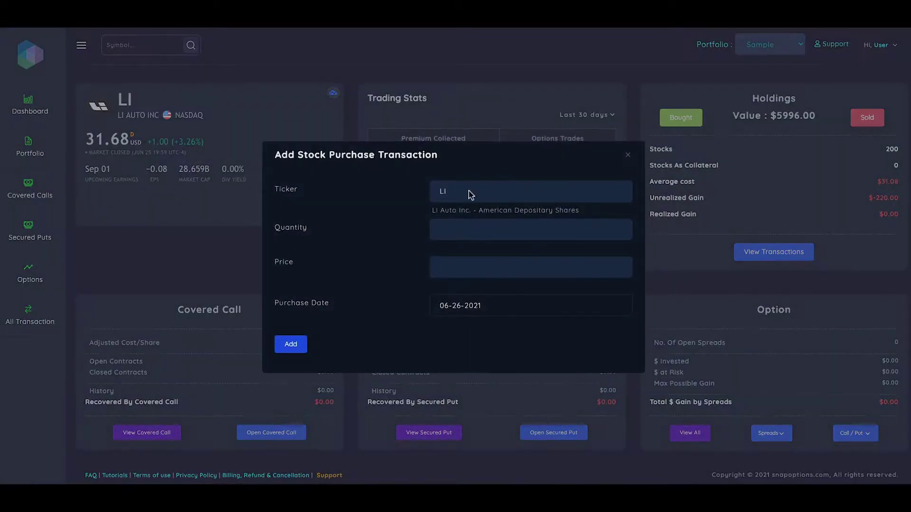
left_click(497, 237)
type("1")
- Set the purchase date to 01-15-2021 and add the 26.21 LI purchase to the holdings
left_click(471, 314)
left_click(439, 340)
left_click(580, 340)
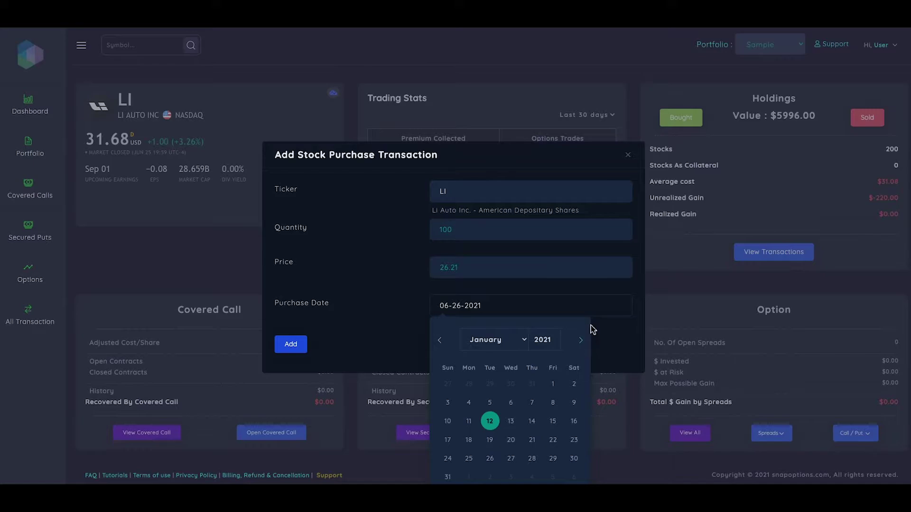
left_click(552, 422)
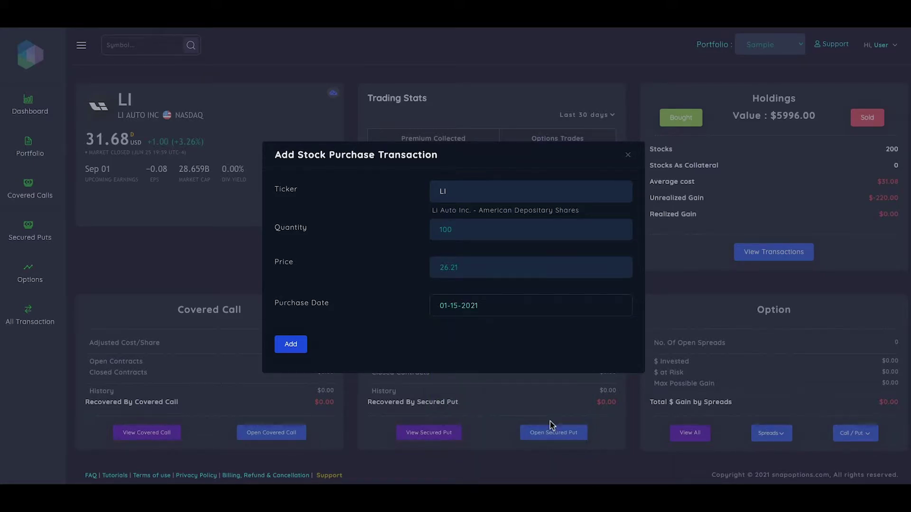
left_click(289, 345)
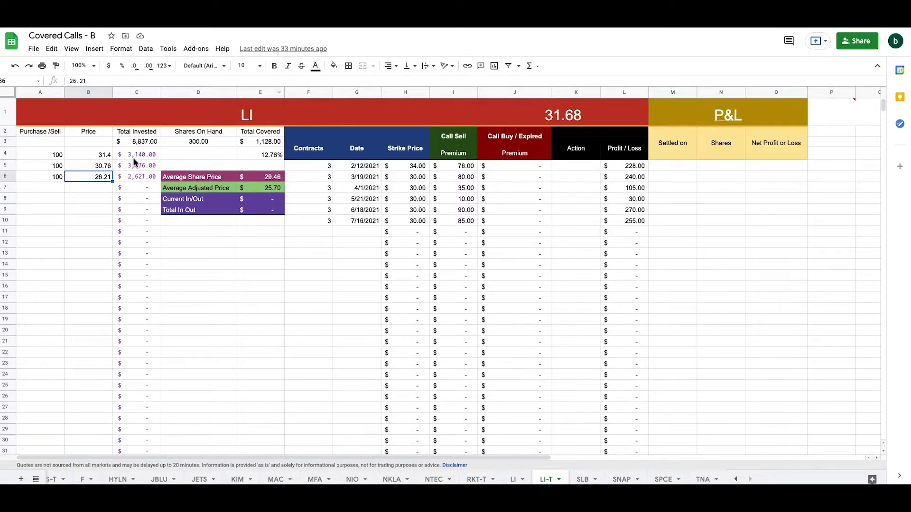
- In the Google Sheets tracker, review the LI share purchases and covered call records, focusing on the first call in row 5
left_click_drag(45, 157, 86, 194)
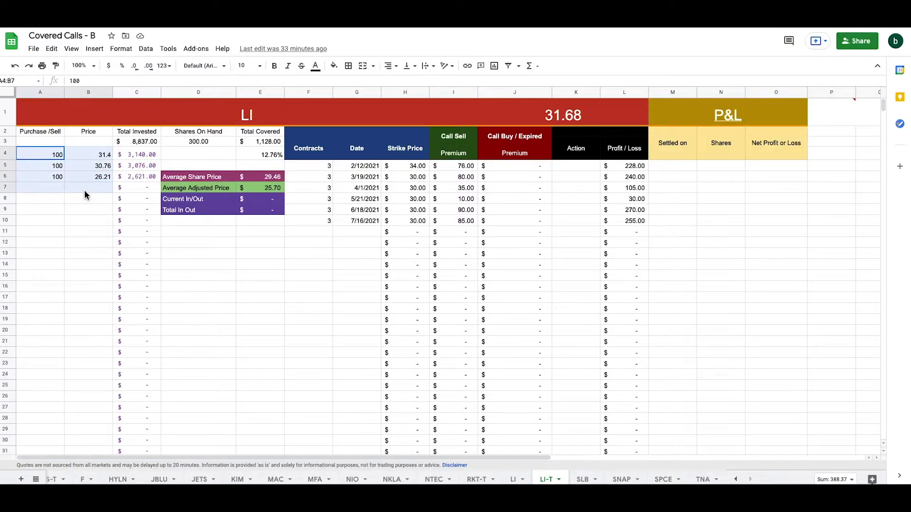
left_click_drag(307, 167, 605, 223)
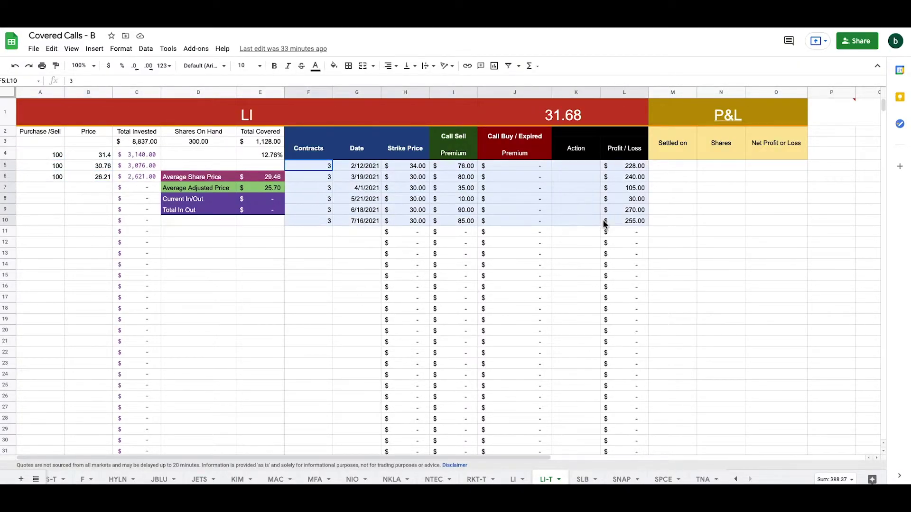
left_click(373, 254)
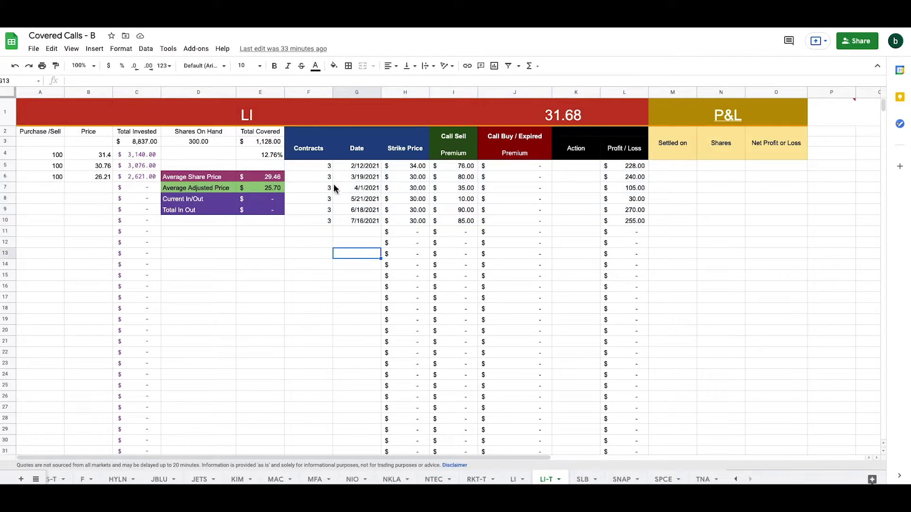
left_click_drag(314, 166, 468, 167)
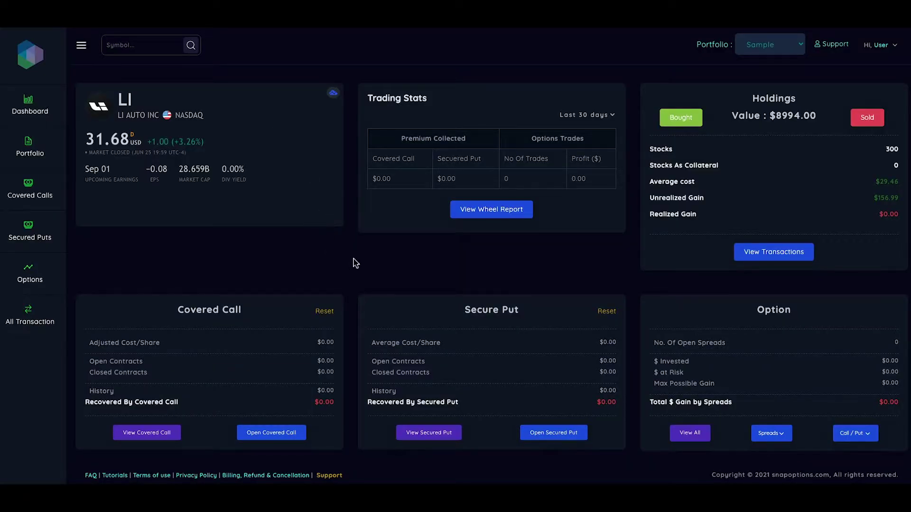
- In SnapOptions, start a covered call sale for LI, look through the listed expirations, and enable custom expiration and strike entry
left_click(277, 437)
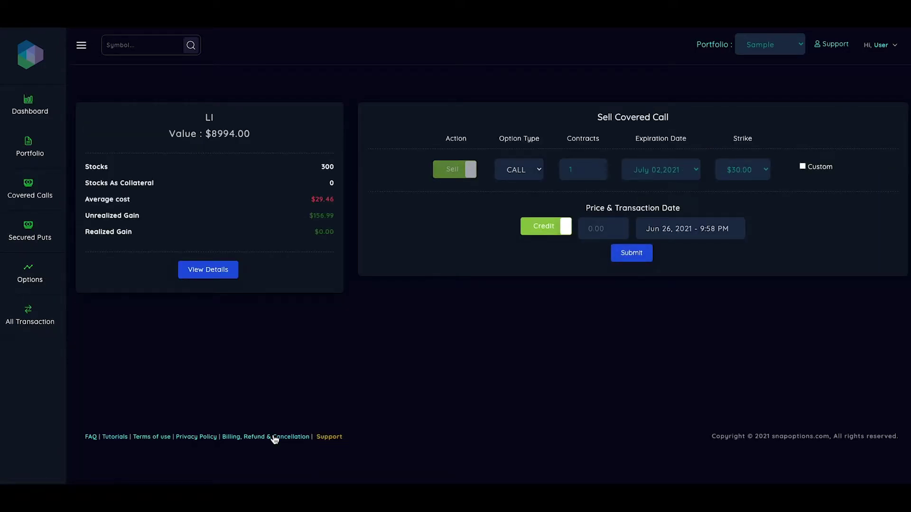
left_click(652, 176)
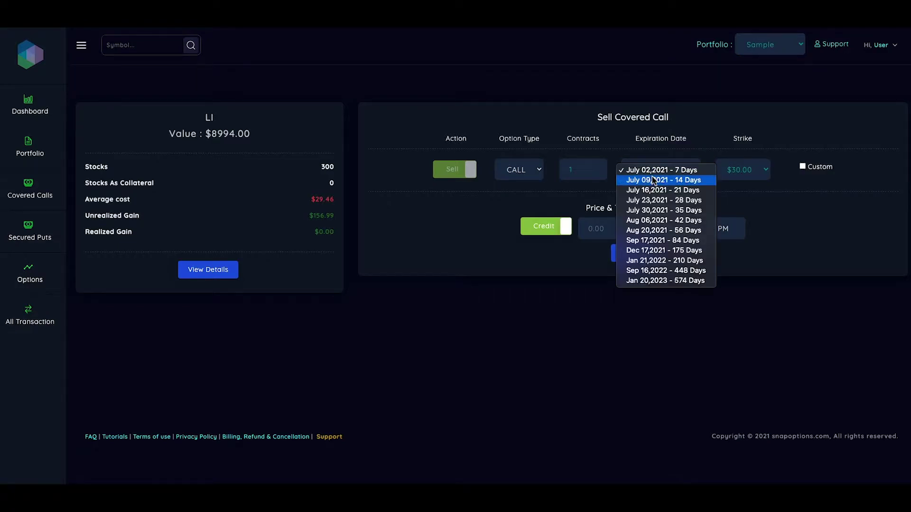
left_click(671, 322)
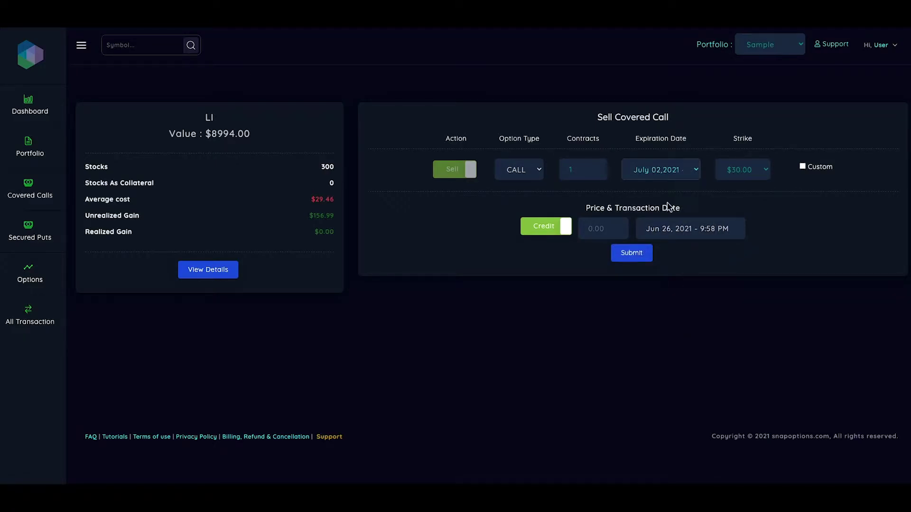
left_click(571, 163)
type("1")
left_click(802, 167)
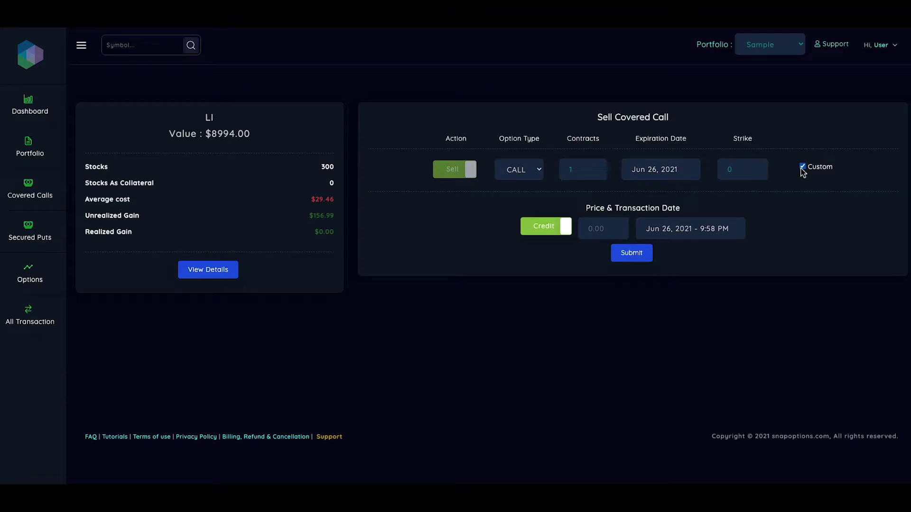
- Set the covered call's custom expiration date to Feb 12, 2021
left_click(659, 172)
left_click(632, 209)
left_click(632, 209)
left_click(632, 209)
left_click(632, 209)
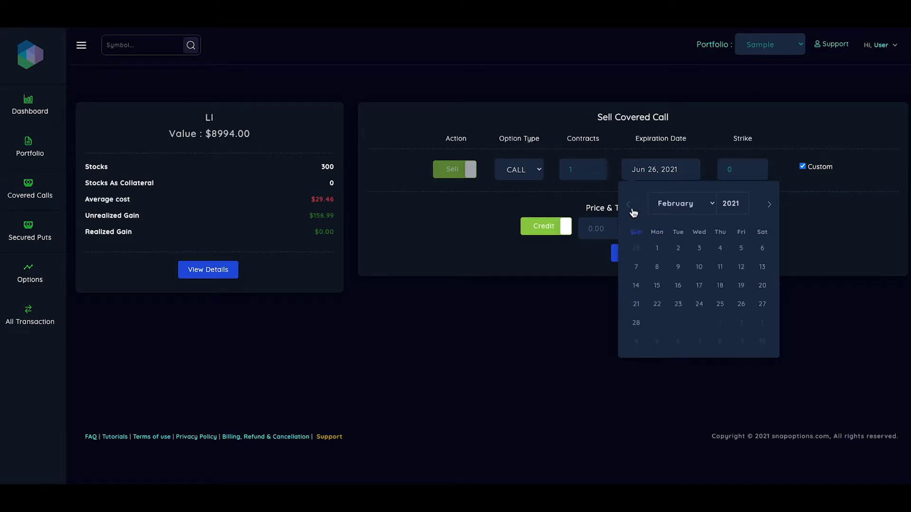
left_click(742, 269)
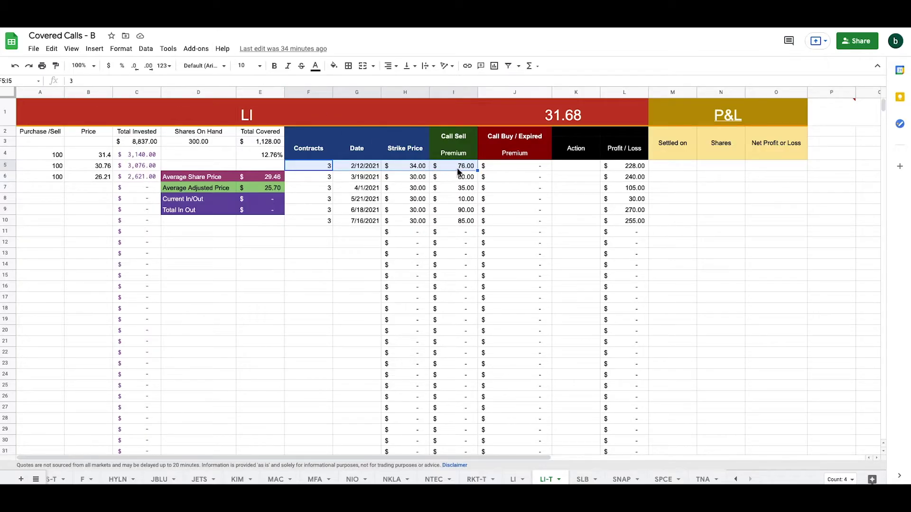
- Check the premium in spreadsheet cell I5, and set the covered call to 3 contracts with a credit price of 0.76
left_click(458, 167)
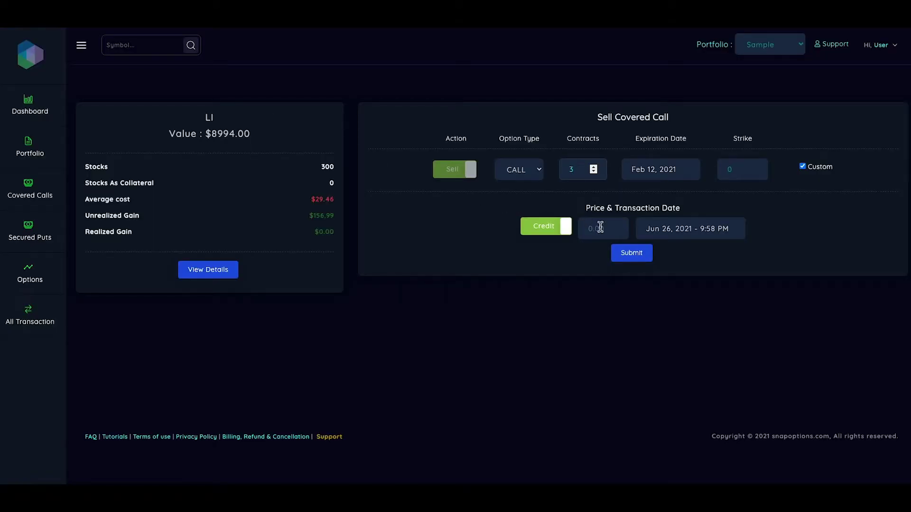
left_click(605, 228)
type("0.76")
- Set the covered call's transaction date to Jan 26, 2021
left_click(686, 233)
left_click(647, 266)
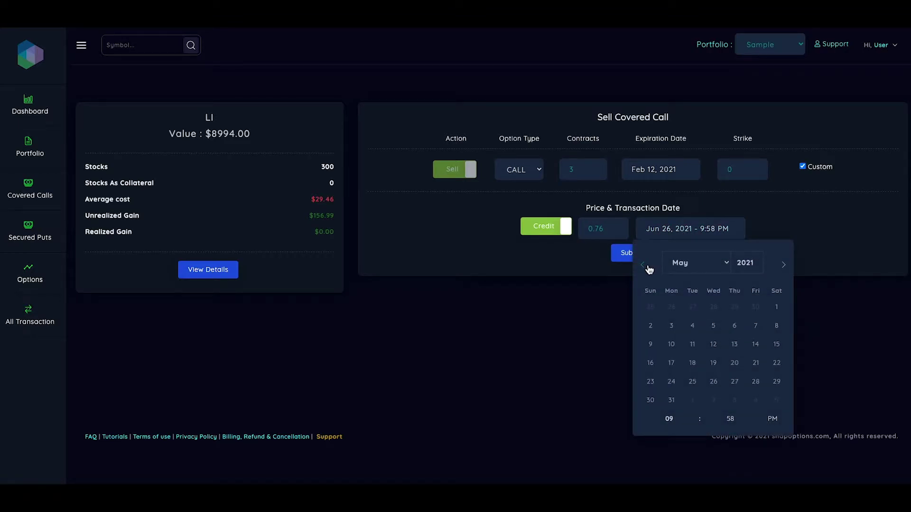
left_click(648, 269)
left_click(649, 268)
left_click(649, 268)
left_click(649, 268)
left_click(692, 382)
left_click(569, 354)
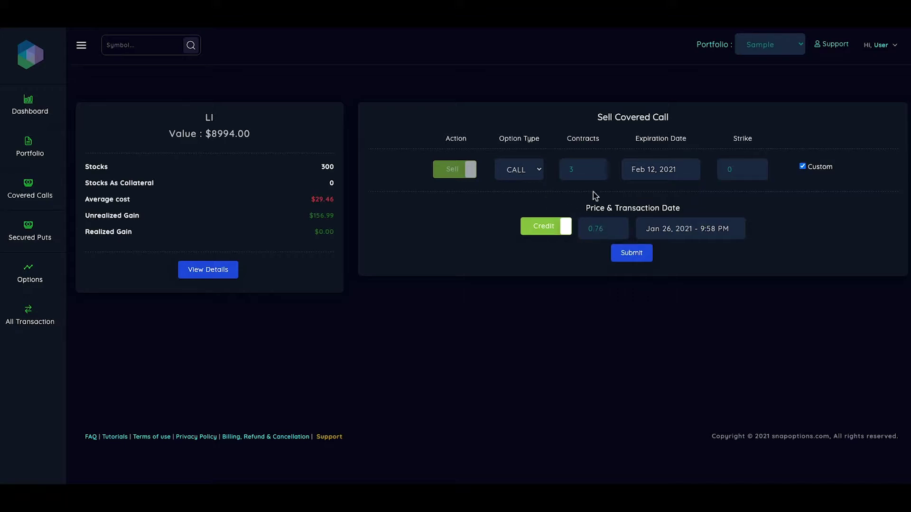
- Set the covered call's strike to 34 and submit the sale
left_click(738, 178)
key("BackSpace")
type("34")
left_click(635, 254)
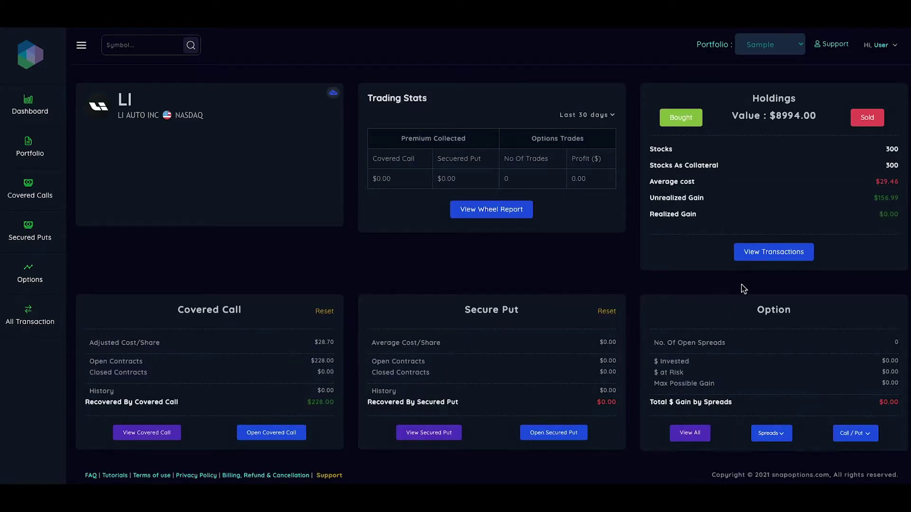
- Examine the open contract premium, the amount recovered by covered call, and the adjusted cost per share against the average cost
left_click_drag(310, 362, 330, 363)
left_click_drag(88, 406, 334, 406)
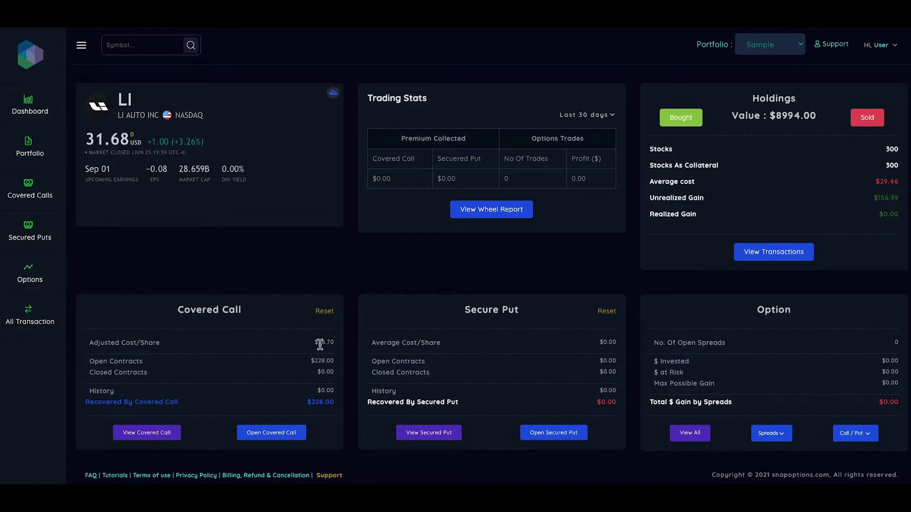
left_click_drag(313, 345, 331, 345)
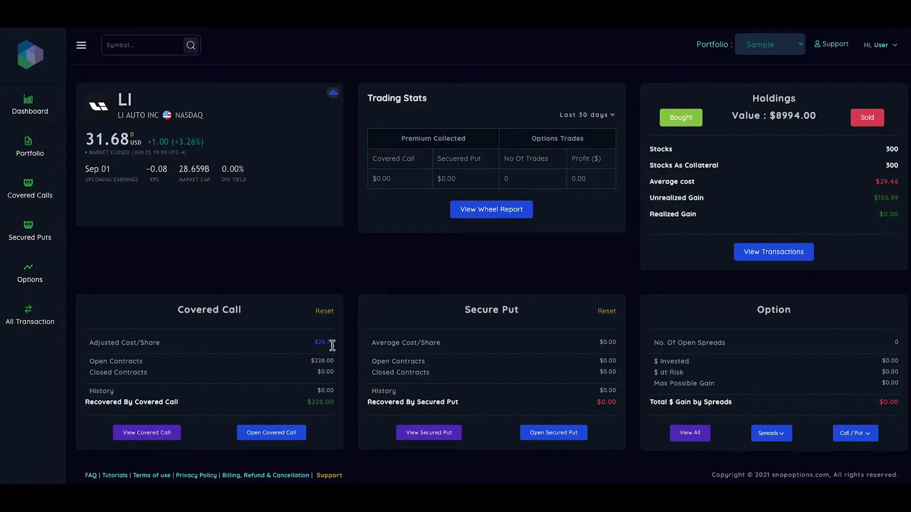
left_click_drag(874, 181, 899, 181)
left_click(886, 183)
left_click_drag(313, 345, 331, 345)
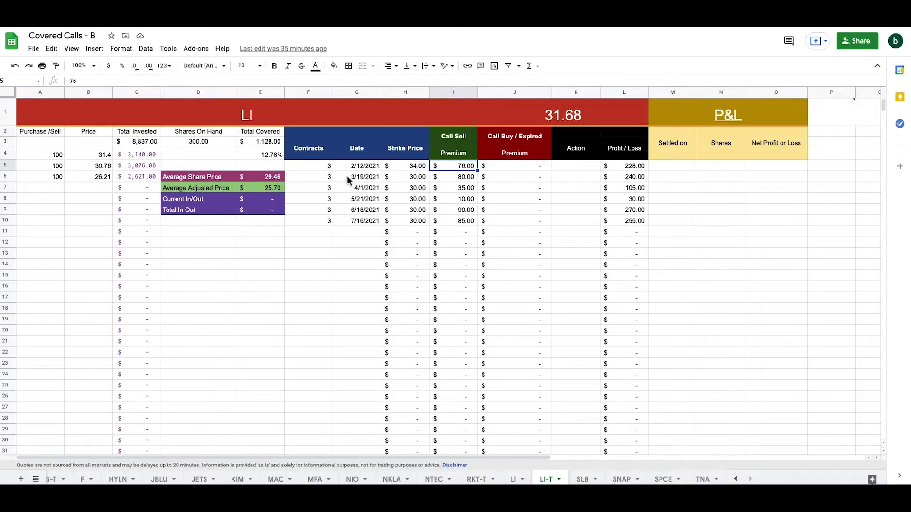
- In the Google Sheets tracker, compare the first call's date with the second call's date, strike price and premium in row 6
left_click(346, 167)
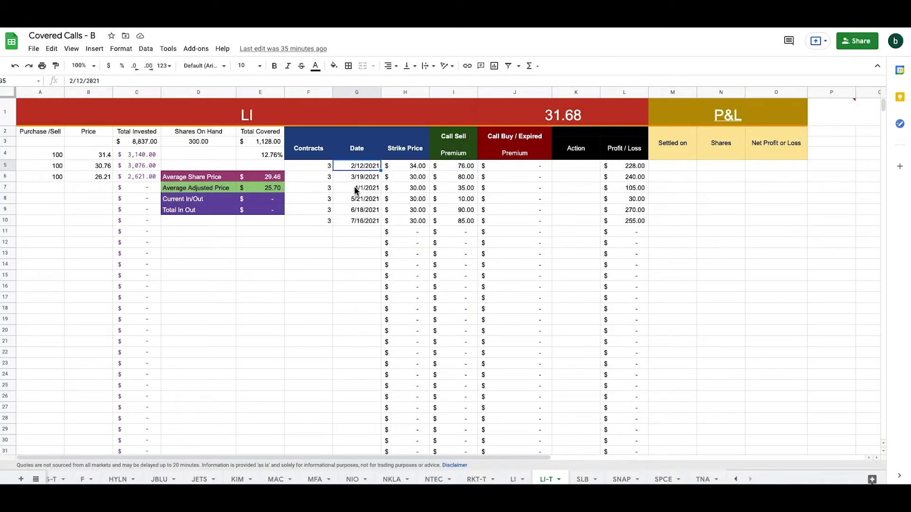
left_click(366, 179)
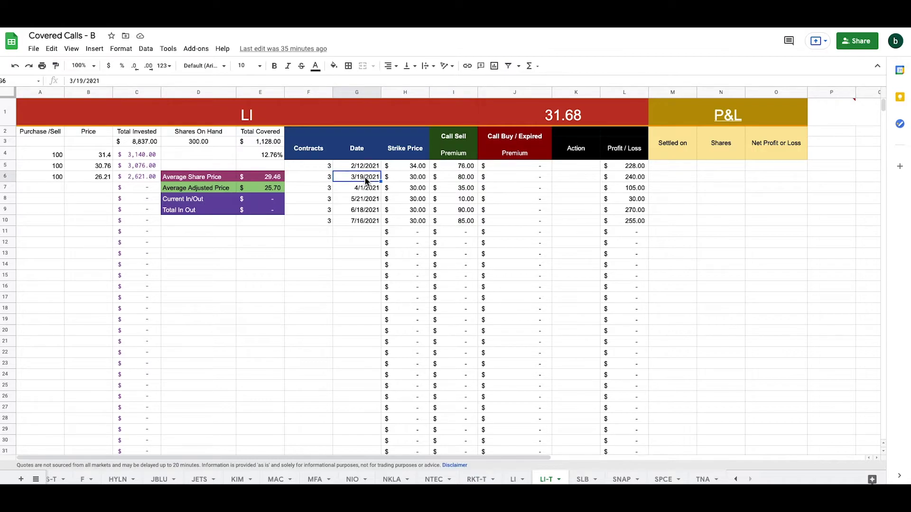
left_click(404, 179)
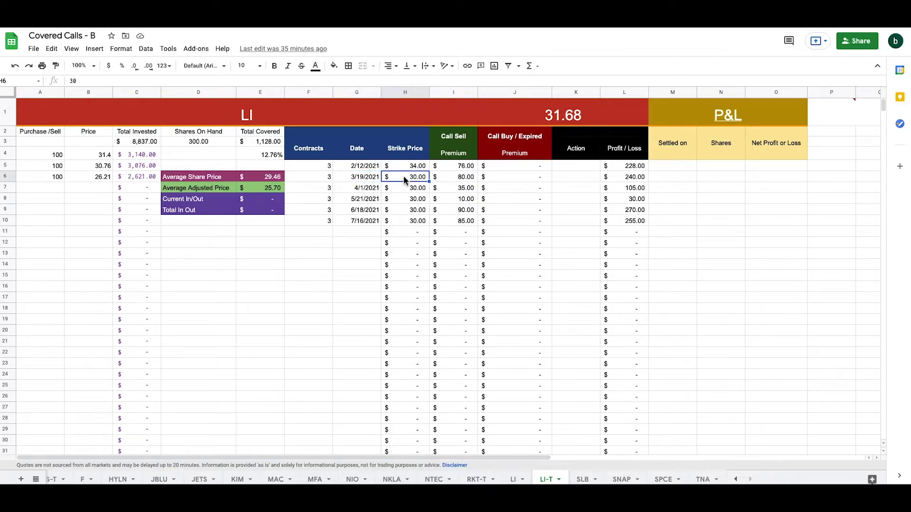
left_click(442, 177)
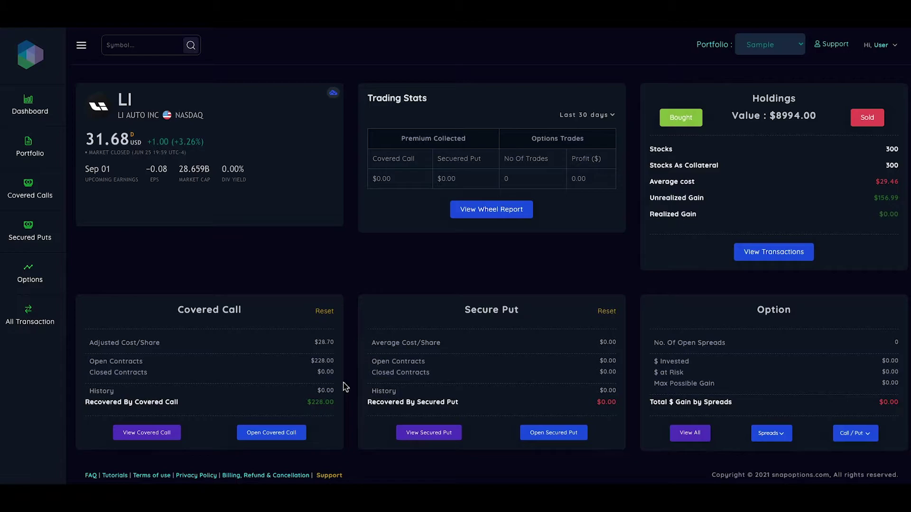
- In SnapOptions, view the LI covered calls and open the details of the open trade to review its $34.00 call contract
left_click(144, 432)
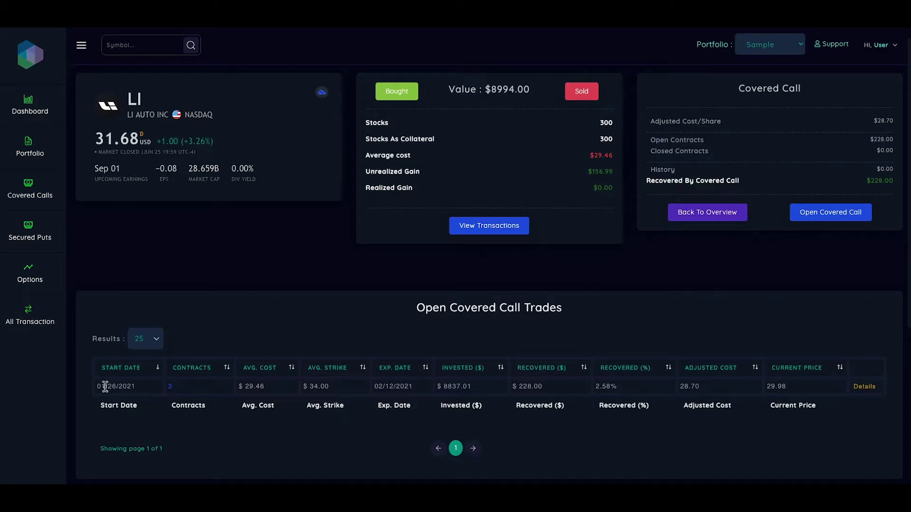
left_click_drag(128, 387, 101, 386)
left_click(867, 392)
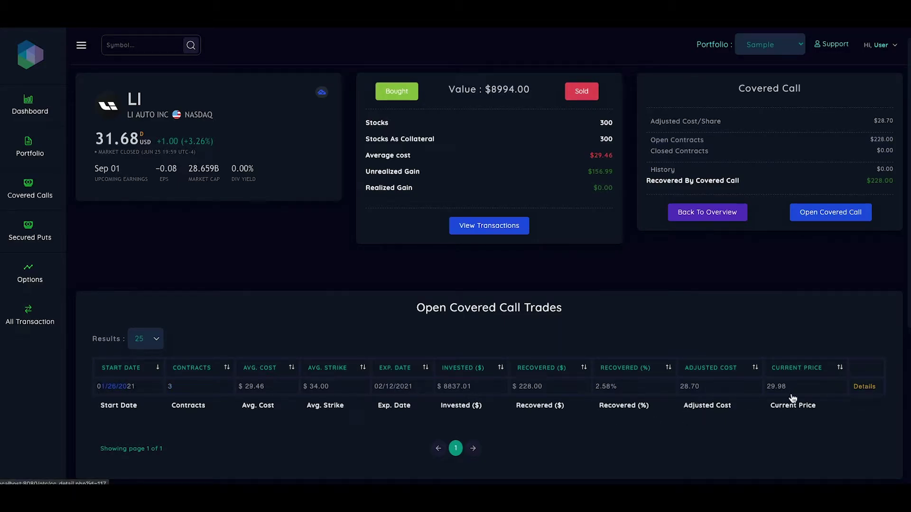
scroll(334, 379, "down", 3)
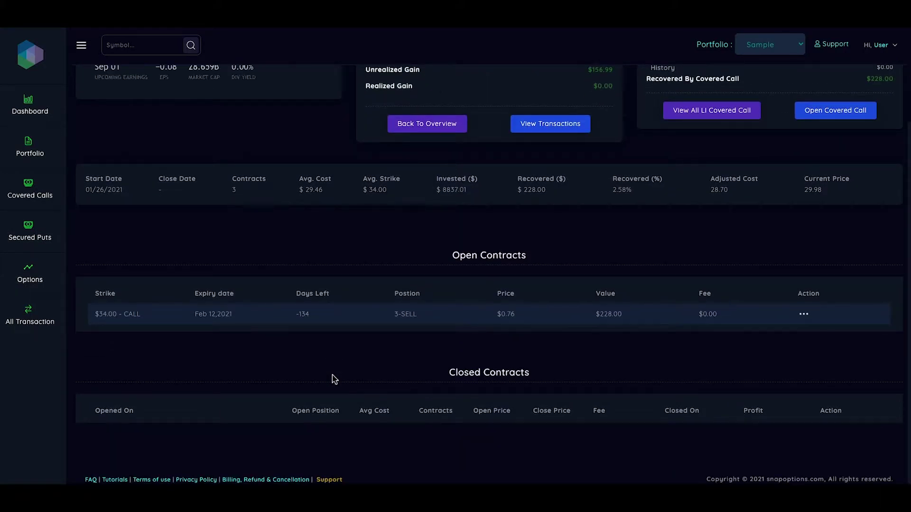
left_click_drag(97, 315, 277, 319)
- Start rolling the open $34.00 call contract, using custom values to set the new expiration to Mar 19, 2021 and the strike to 30
left_click(809, 321)
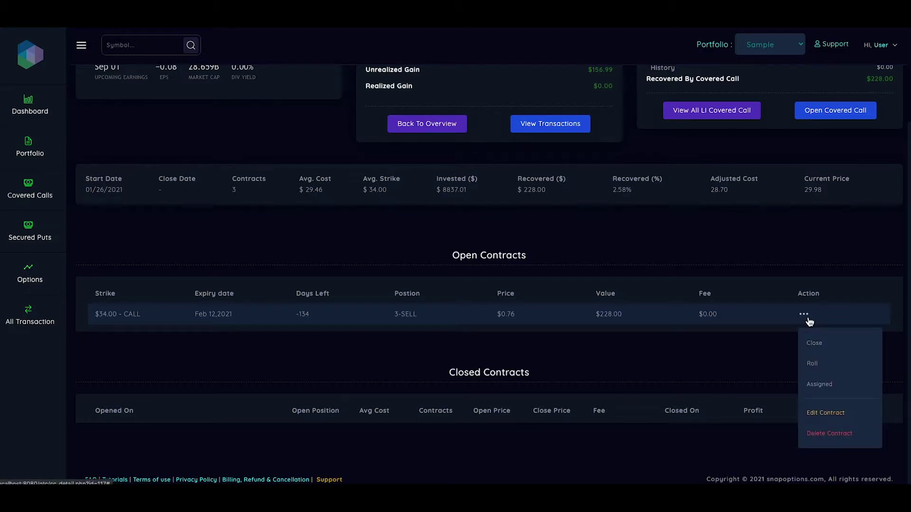
left_click(813, 364)
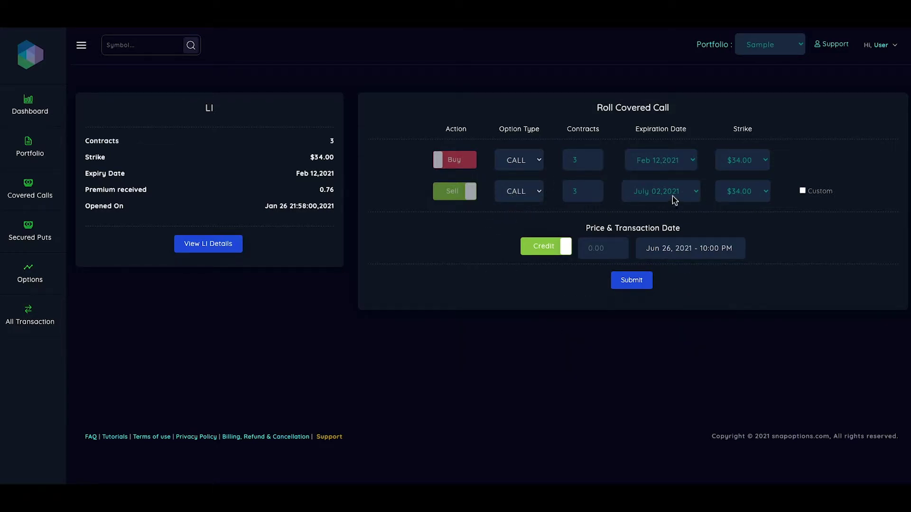
left_click(802, 191)
left_click(641, 196)
left_click(630, 229)
left_click(630, 231)
left_click(630, 231)
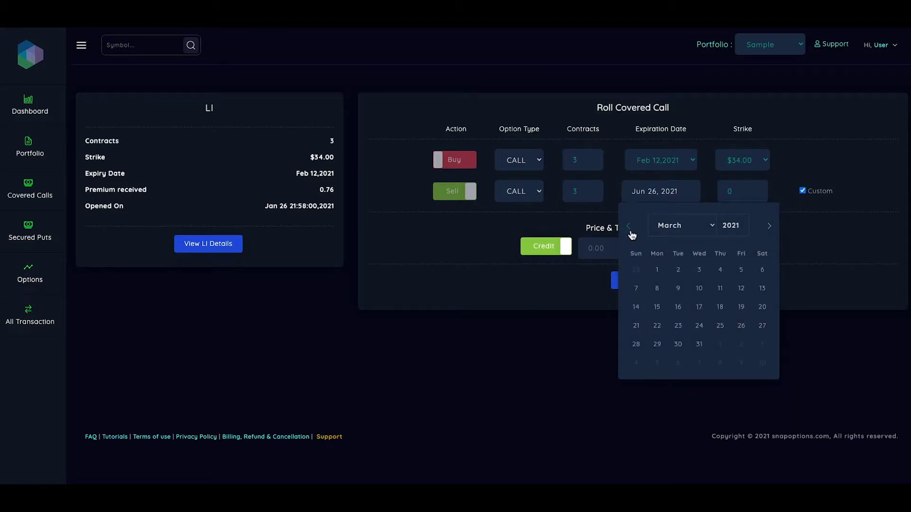
left_click(741, 306)
left_click(739, 192)
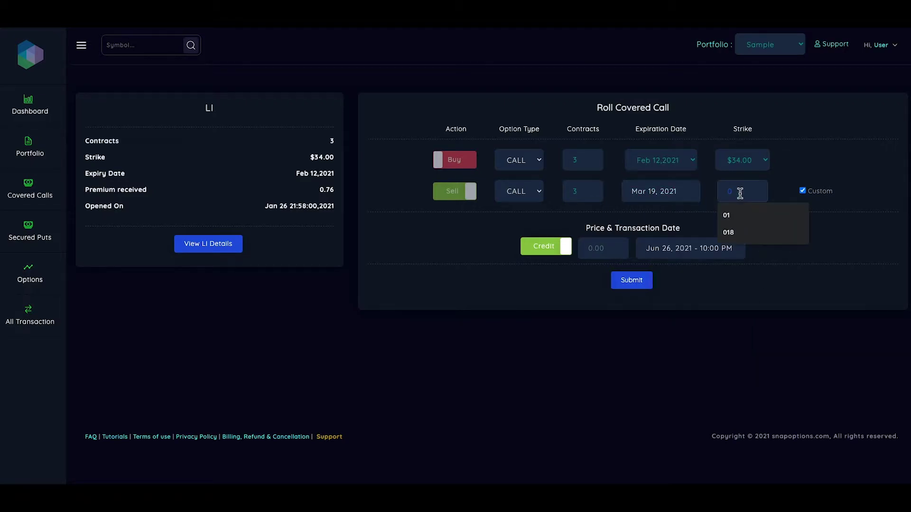
type("30")
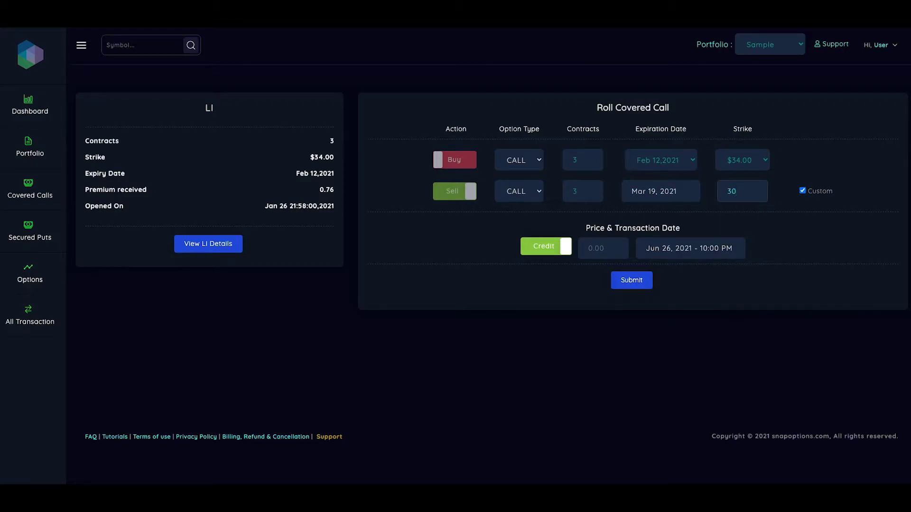
- Set the roll's credit price to 0.80 and its transaction date to Feb 10, 2021, and submit the roll
left_click(602, 254)
type("0.80")
left_click(694, 250)
left_click(643, 286)
left_click(643, 285)
left_click(643, 285)
left_click(643, 286)
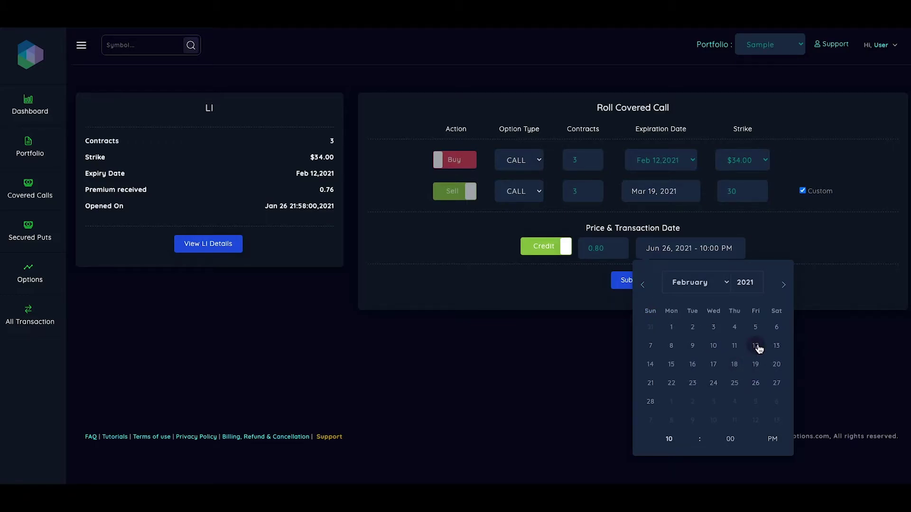
left_click(719, 349)
left_click(590, 350)
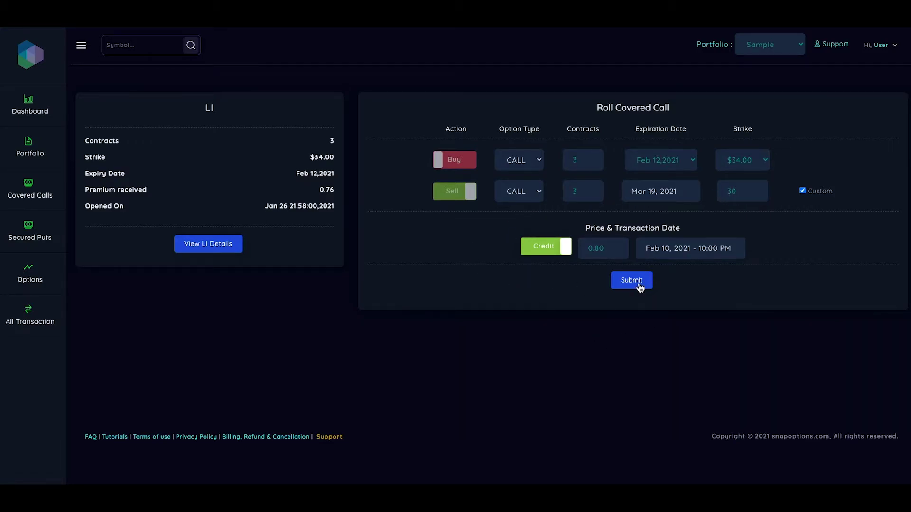
left_click(633, 282)
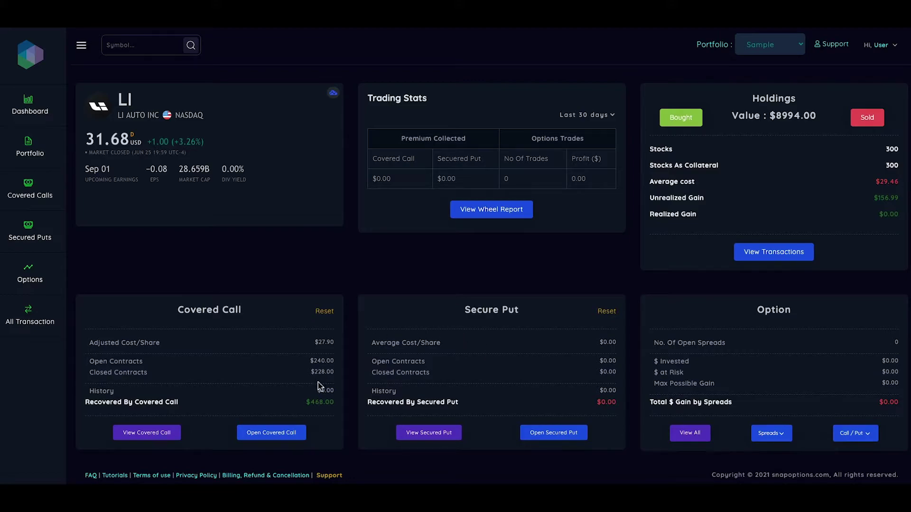
- Check the amount recovered by covered call, and highlight the 4/1/2021 call in row 7 of the Google Sheets tracker
left_click_drag(306, 403, 331, 403)
left_click(331, 403)
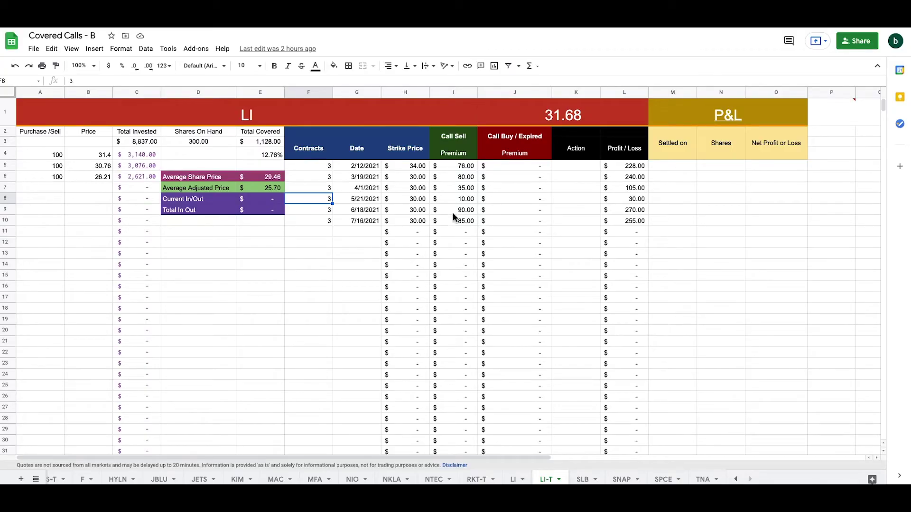
left_click(313, 189)
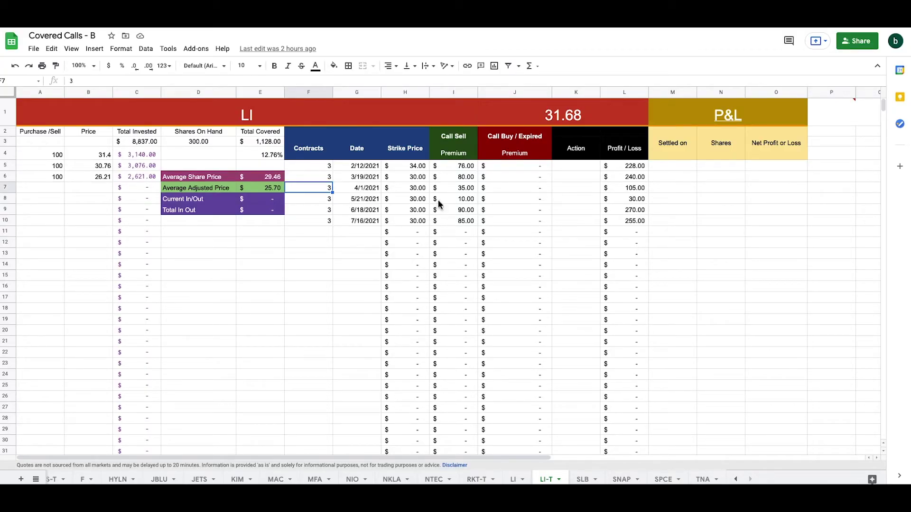
left_click_drag(638, 189, 332, 194)
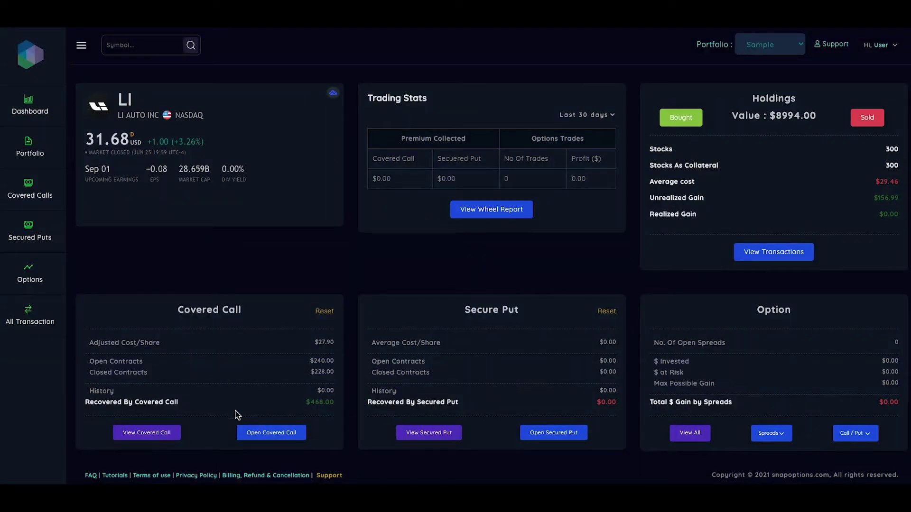
- In SnapOptions, open the details of the open LI covered call trade and start rolling its Mar 19, 2021 contract
left_click(161, 436)
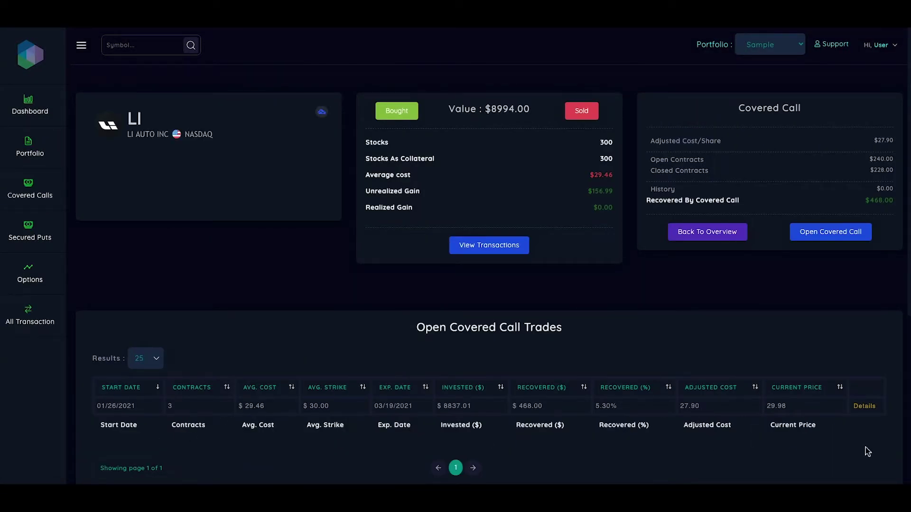
left_click(873, 408)
scroll(636, 290, "down", 3)
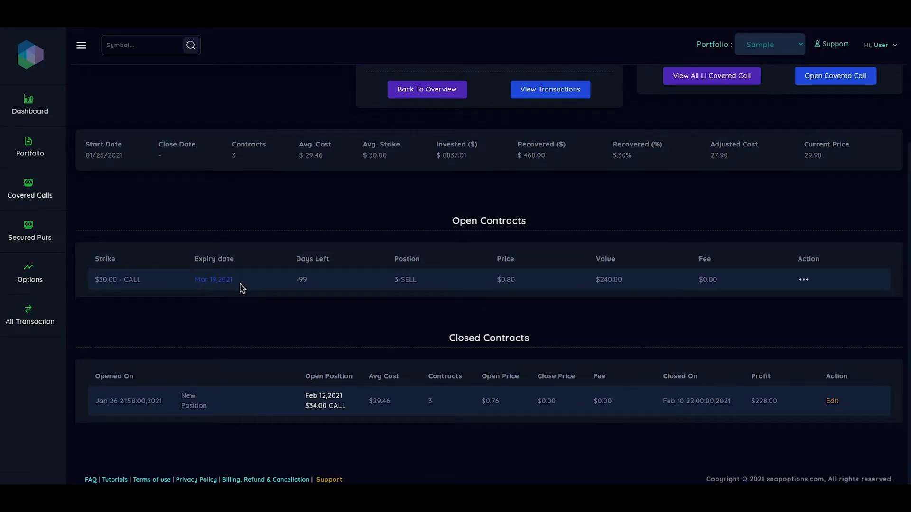
left_click(808, 282)
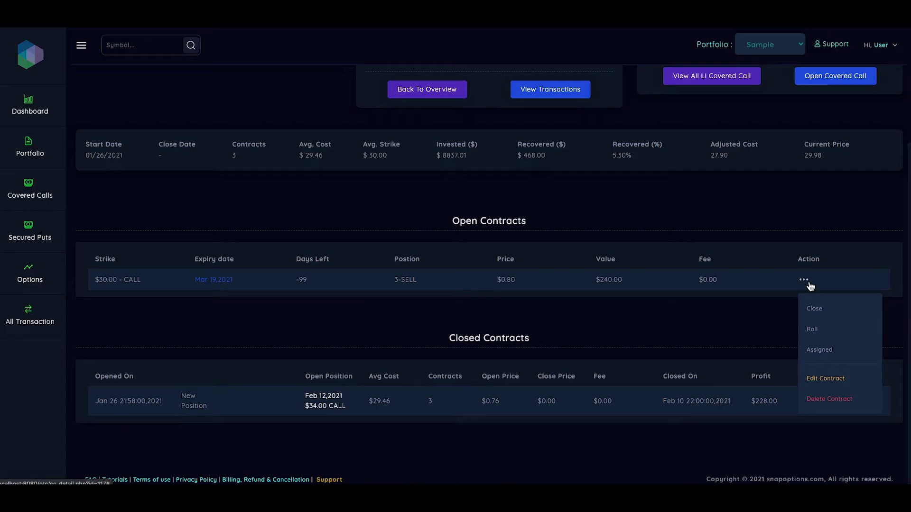
left_click(825, 332)
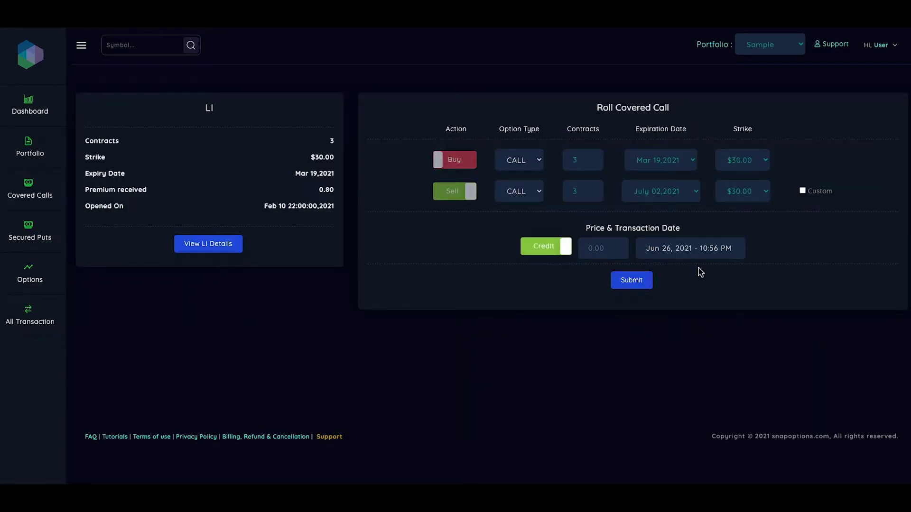
- Enable custom values for the roll, setting the new expiration to Apr 01, 2021 and the strike to 30
left_click(802, 191)
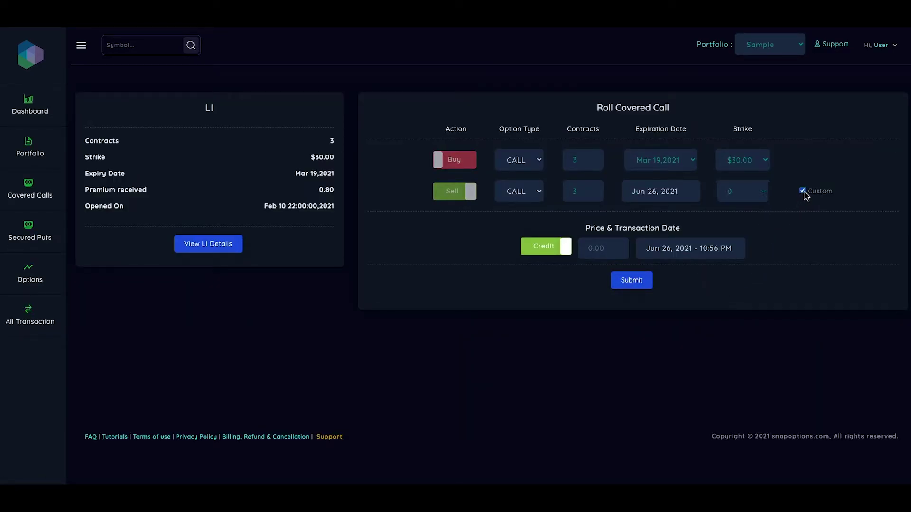
left_click(659, 194)
left_click(629, 226)
left_click(629, 228)
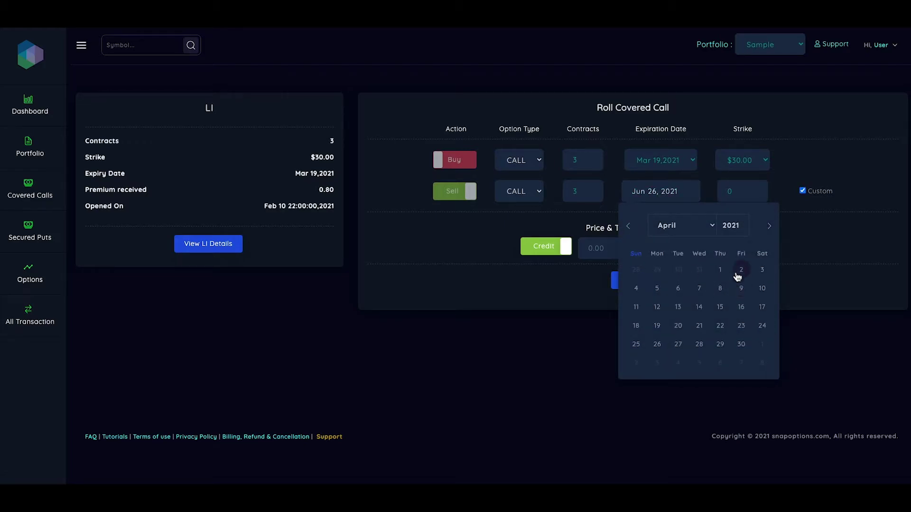
left_click(720, 269)
left_click(749, 195)
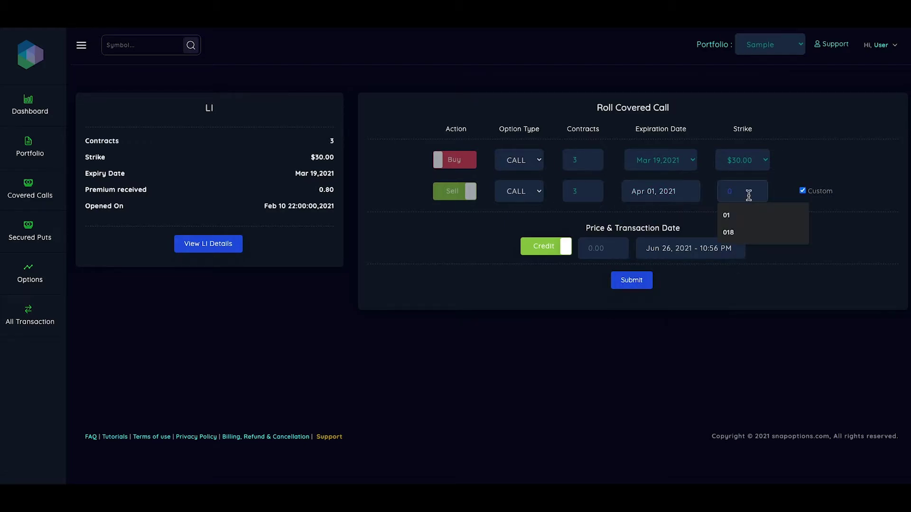
type("30")
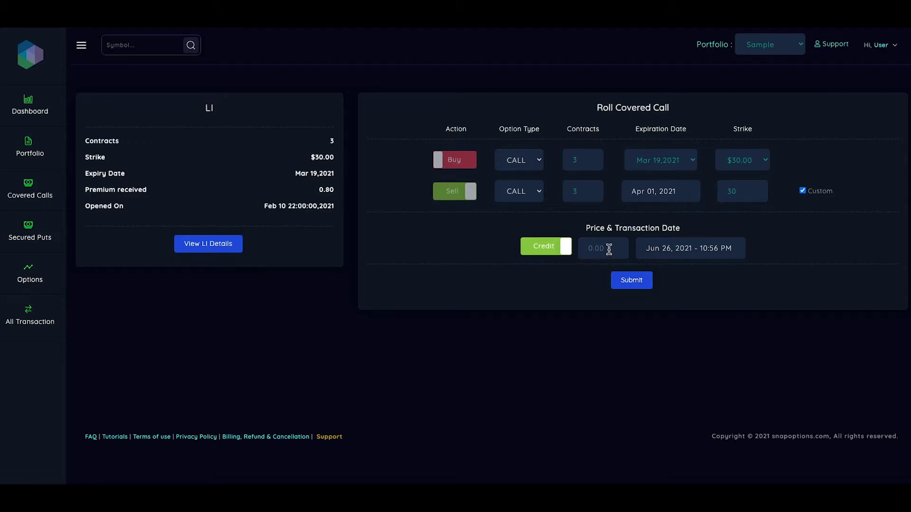
- Set the roll's credit price to 0.35 and its transaction date to Mar 18, 2021, and submit the roll
left_click(609, 249)
type("0.35")
left_click(706, 252)
left_click(641, 287)
left_click(642, 286)
left_click(641, 286)
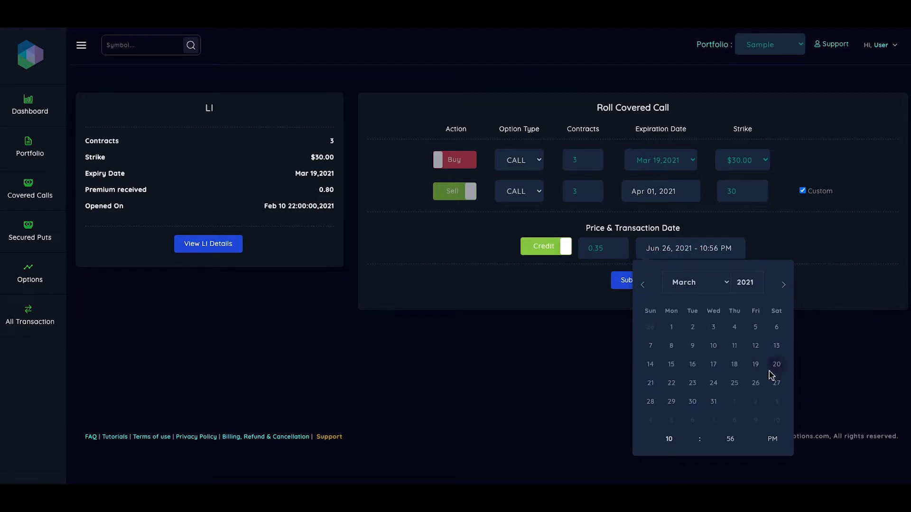
left_click(738, 368)
left_click(557, 355)
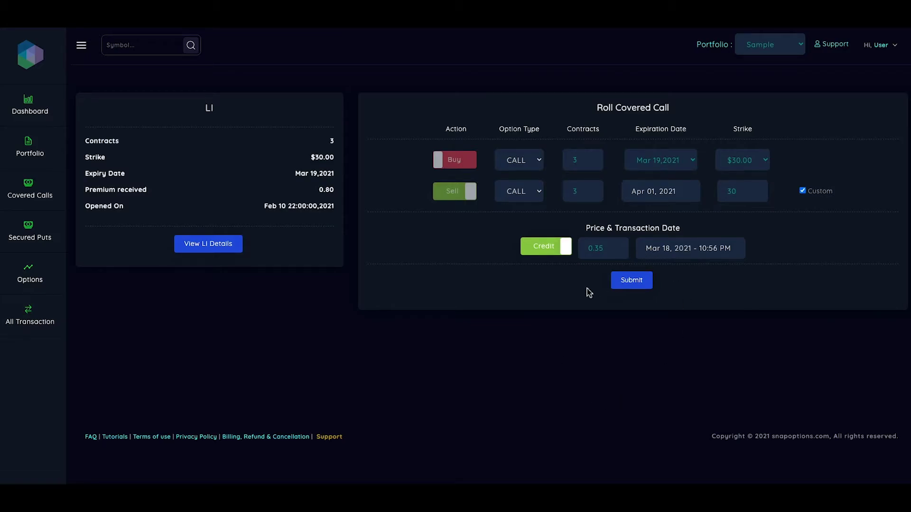
left_click(628, 282)
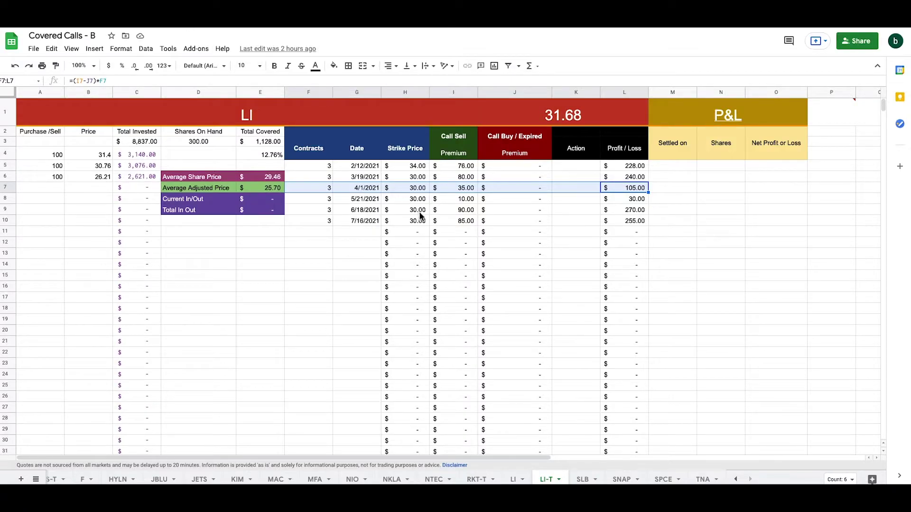
- Highlight the 5/21/2021 call in row 8 of the Google Sheets tracker, and in SnapOptions start rolling the open Apr 01, 2021 call
left_click(435, 241)
left_click_drag(327, 198, 642, 203)
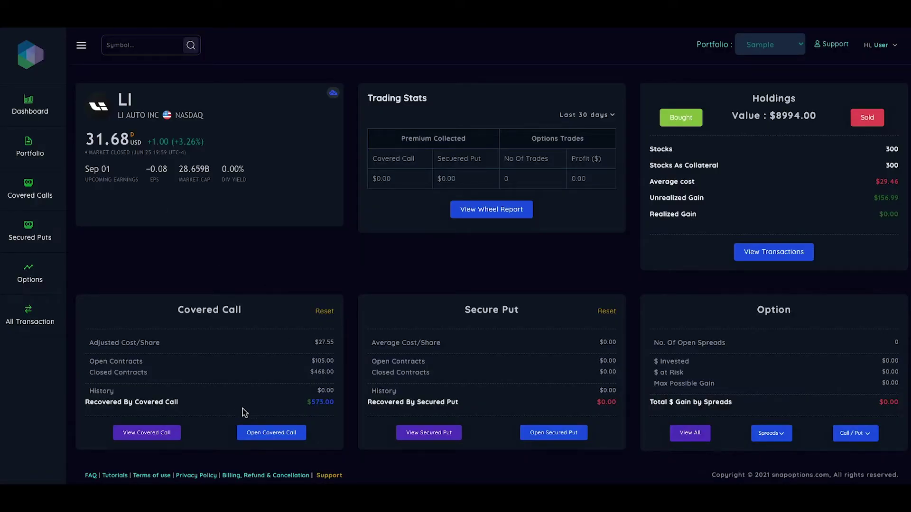
left_click(146, 432)
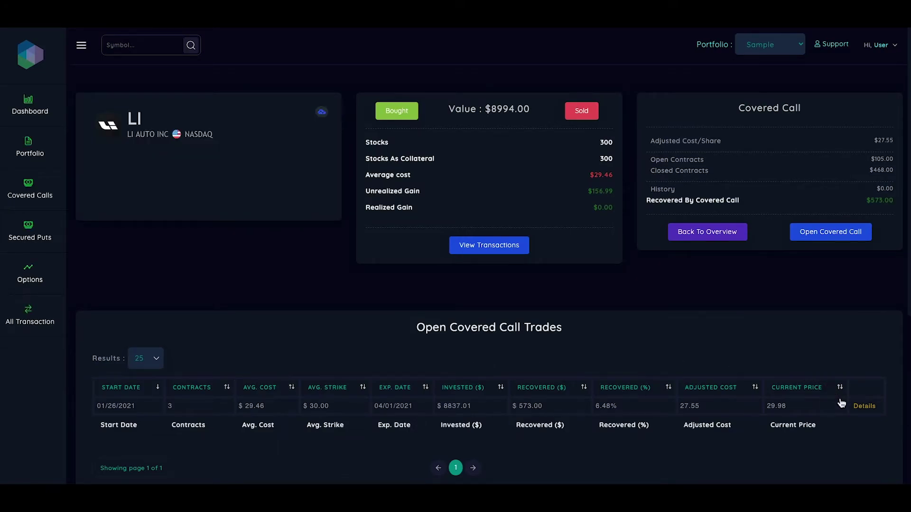
left_click(862, 407)
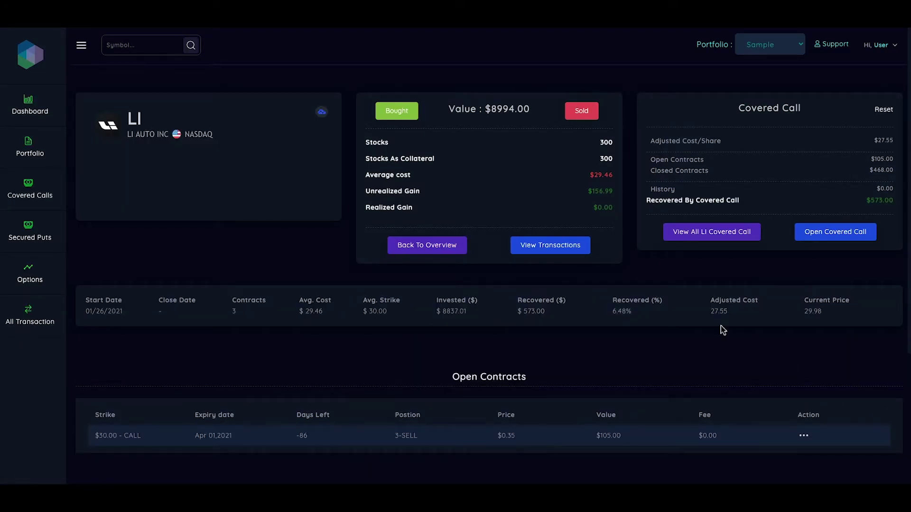
scroll(739, 338, "down", 3)
scroll(679, 311, "down", 1)
left_click(803, 245)
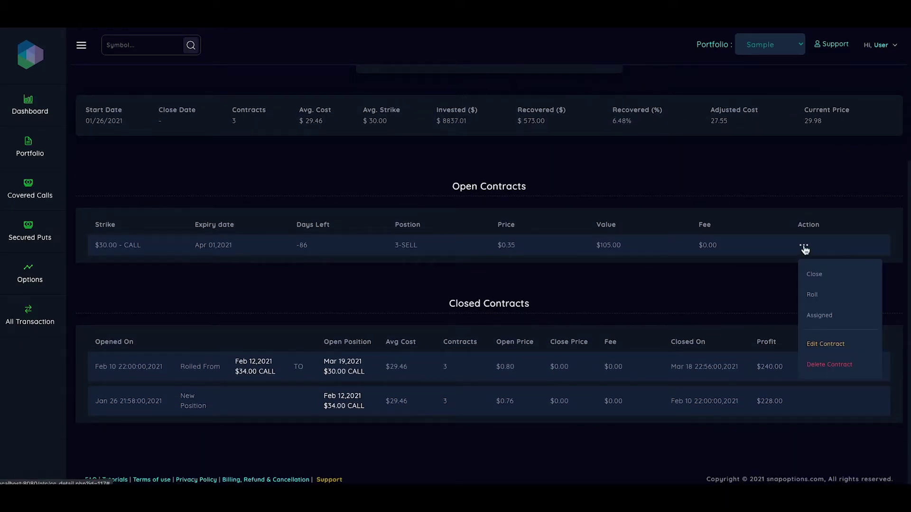
left_click(827, 299)
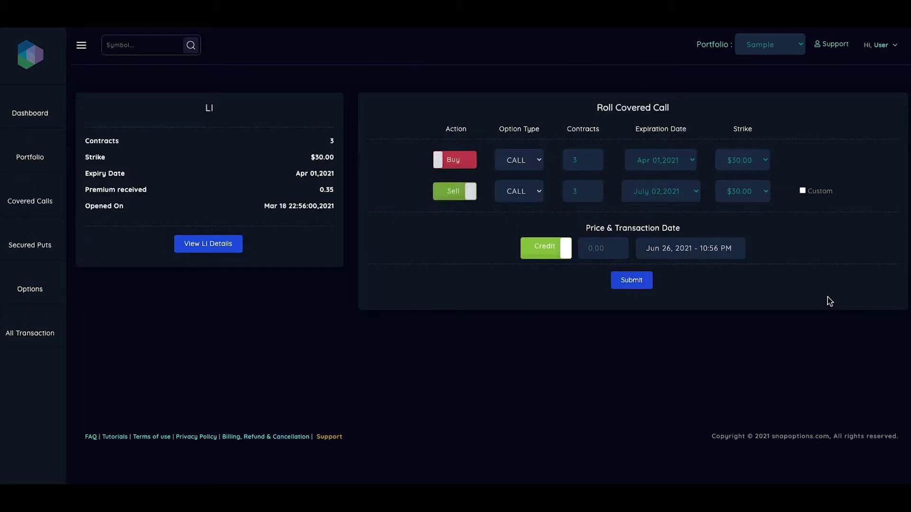
- Enable custom values for the roll, setting the new expiration to May 21, 2021 and the strike to 30
left_click(803, 193)
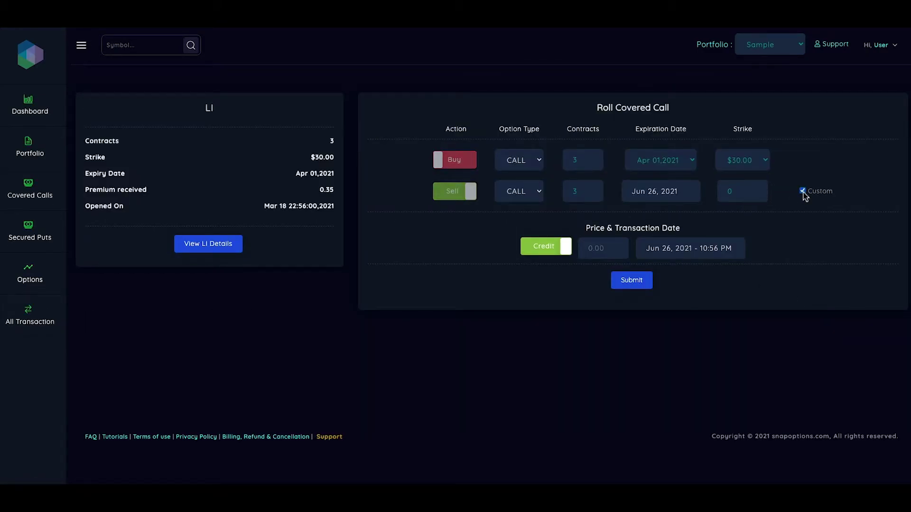
left_click(656, 196)
left_click(628, 232)
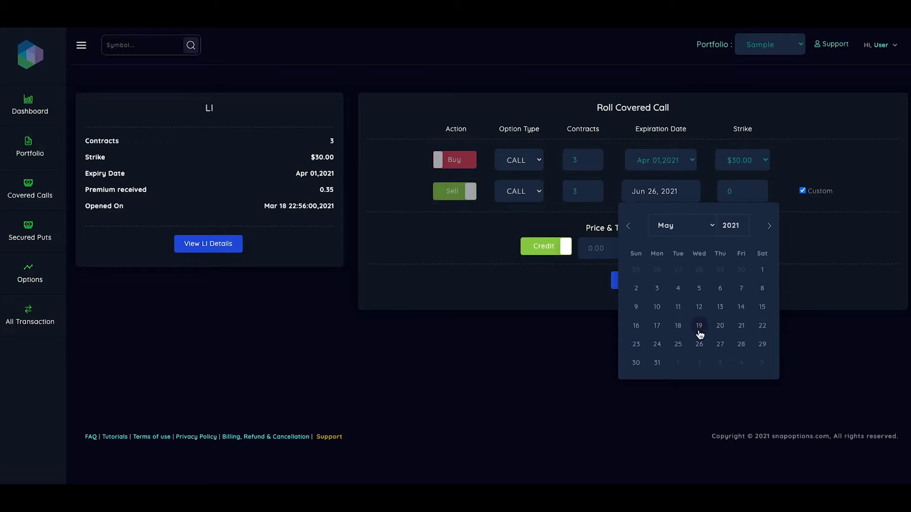
left_click(742, 327)
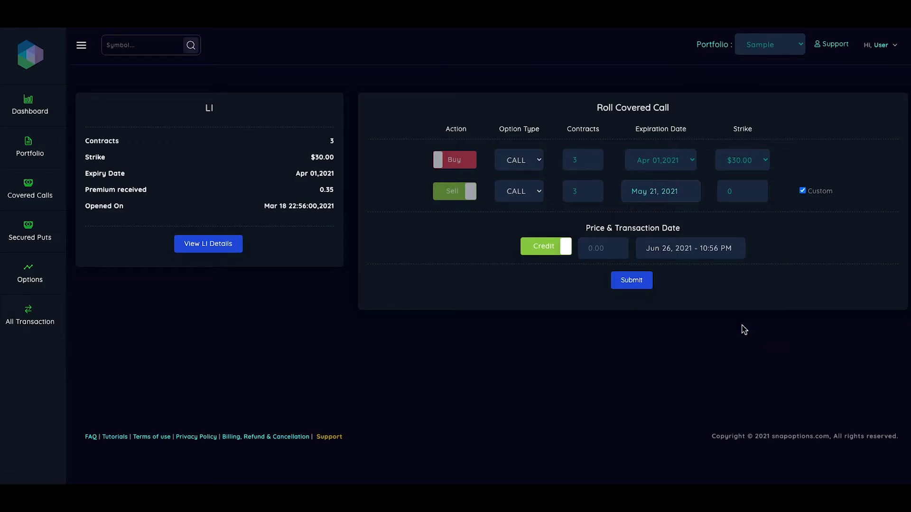
left_click(742, 191)
type("30")
- Set the roll's credit price to 0.10 and its transaction date to Mar 31, 2021, and submit the roll
left_click(598, 250)
type("0.10")
left_click(654, 256)
left_click(642, 287)
left_click(643, 288)
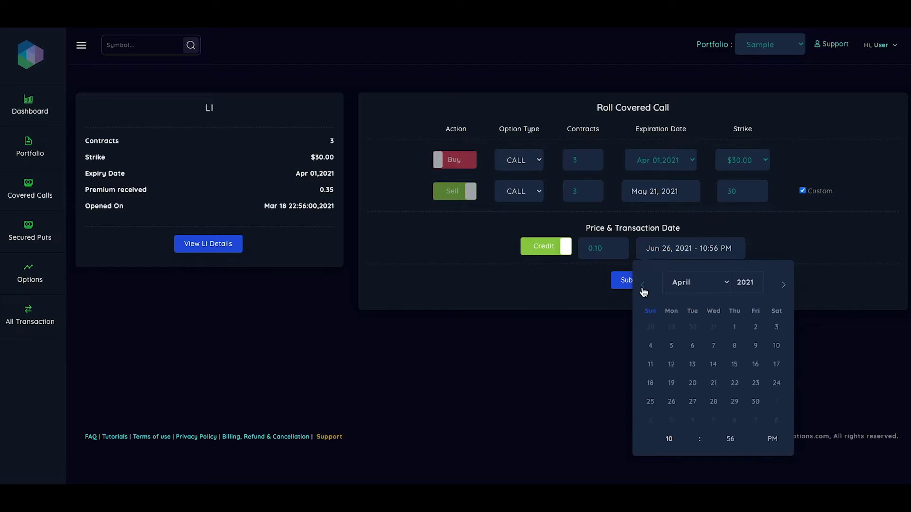
left_click(713, 326)
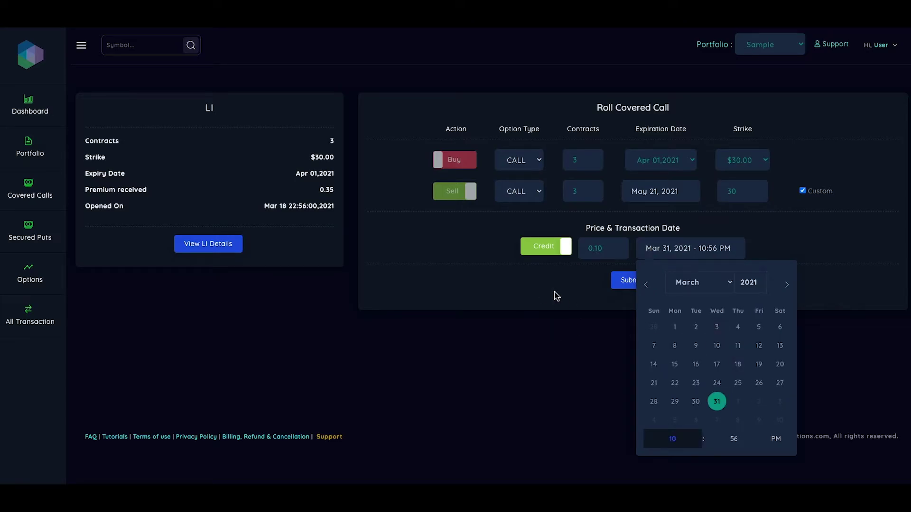
left_click(535, 297)
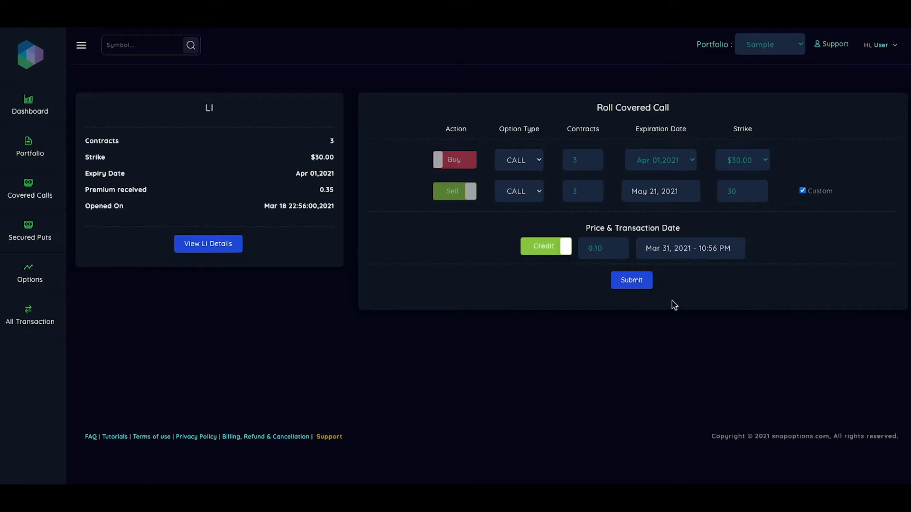
left_click(638, 285)
- In the Google Sheets tracker, highlight the 6/18/2021 call record in row 9
left_click(453, 271)
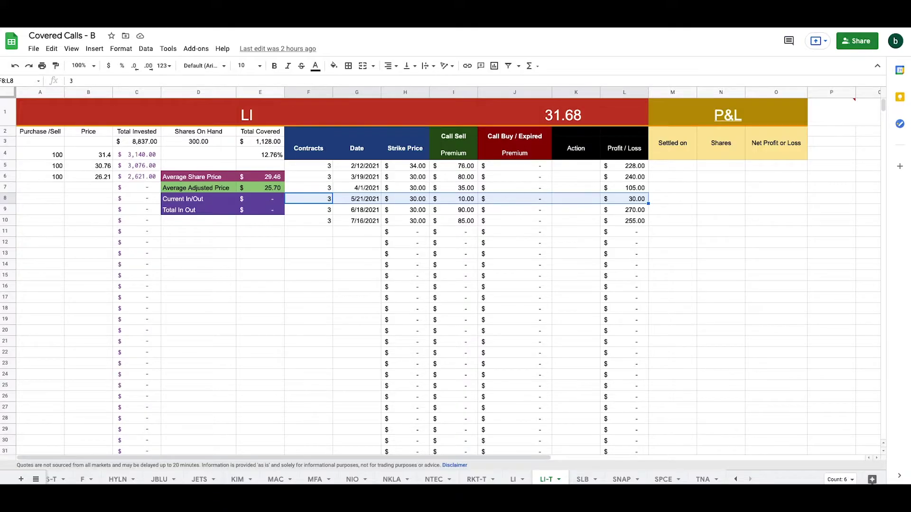
left_click(460, 233)
left_click_drag(321, 211, 628, 212)
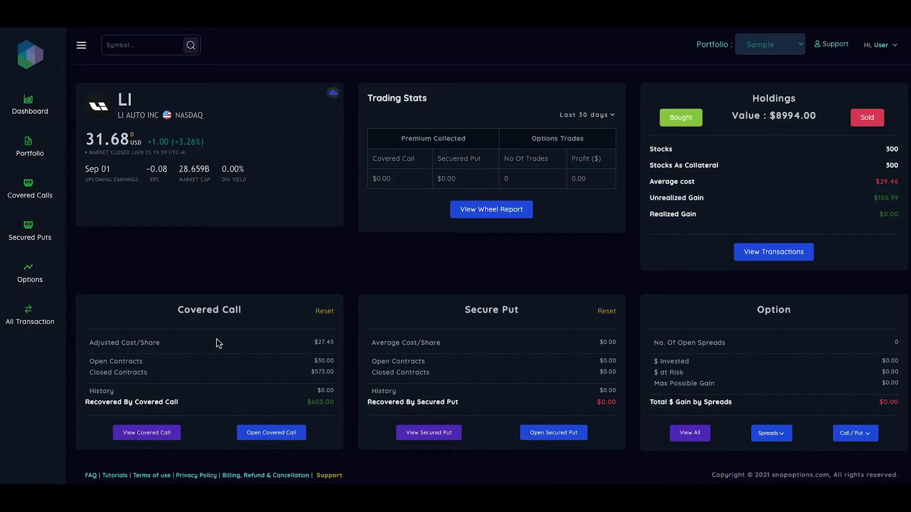
- Open the details of the LI covered call trade and start rolling the open May 21, 2021 call
left_click(146, 433)
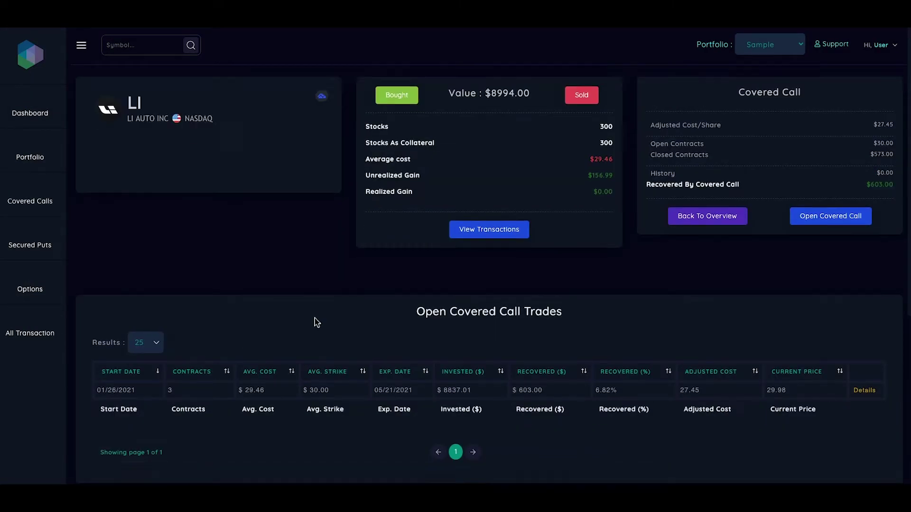
scroll(315, 321, "down", 4)
left_click(865, 212)
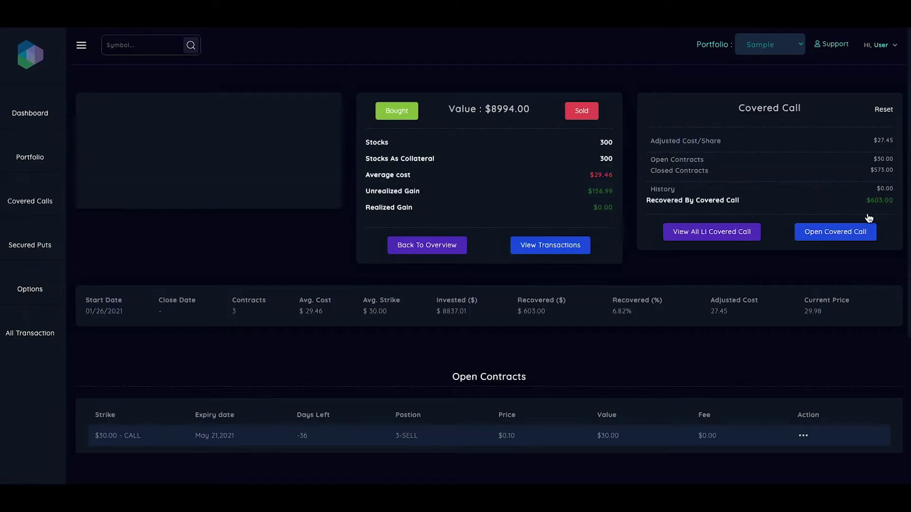
scroll(802, 351, "down", 2)
left_click(803, 352)
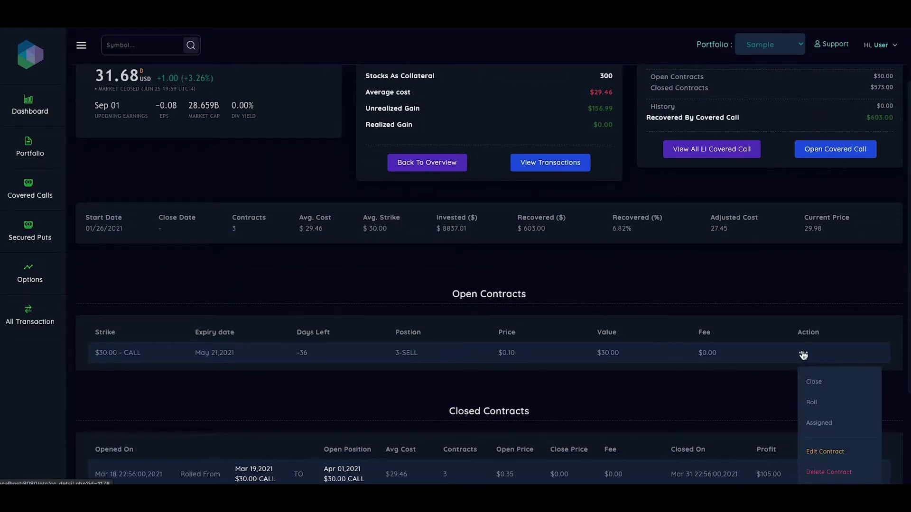
left_click(834, 406)
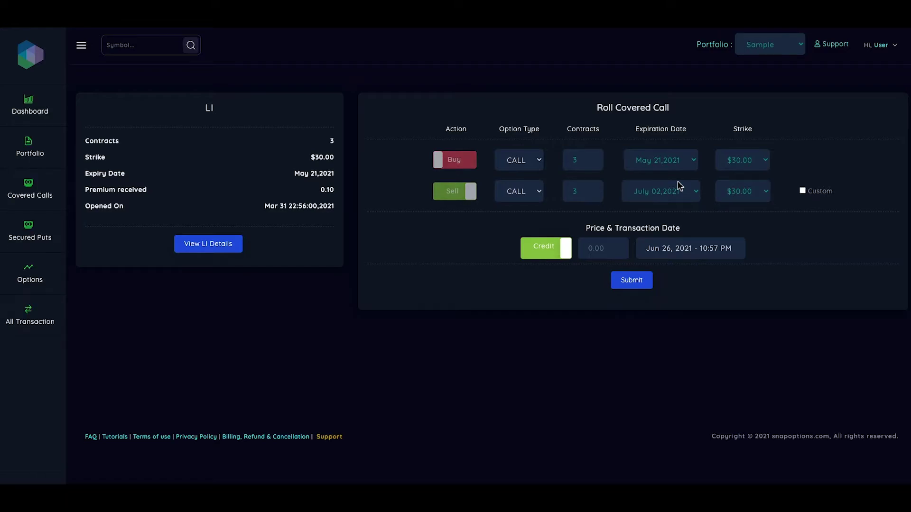
- Enable custom values for the roll, setting the new expiration to Jun 18, 2021 and the strike to 30
left_click(803, 192)
left_click(685, 195)
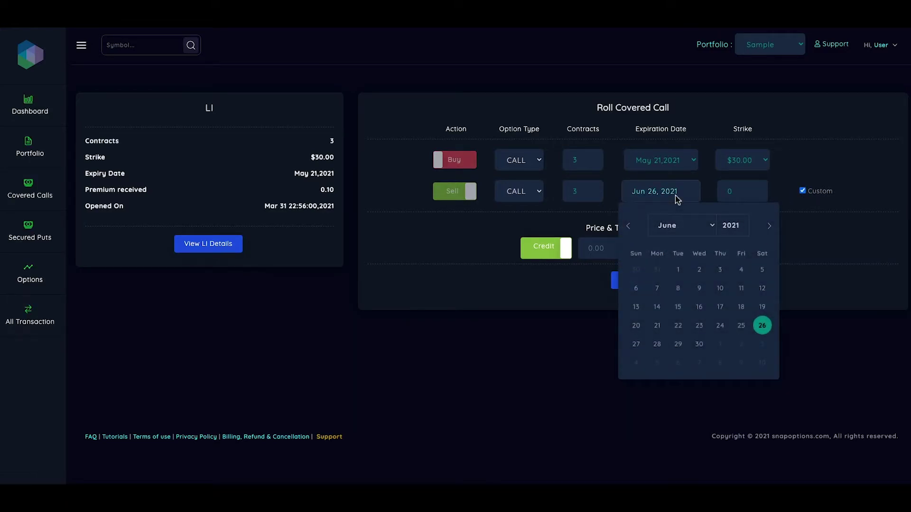
left_click(628, 229)
left_click(769, 229)
left_click(744, 311)
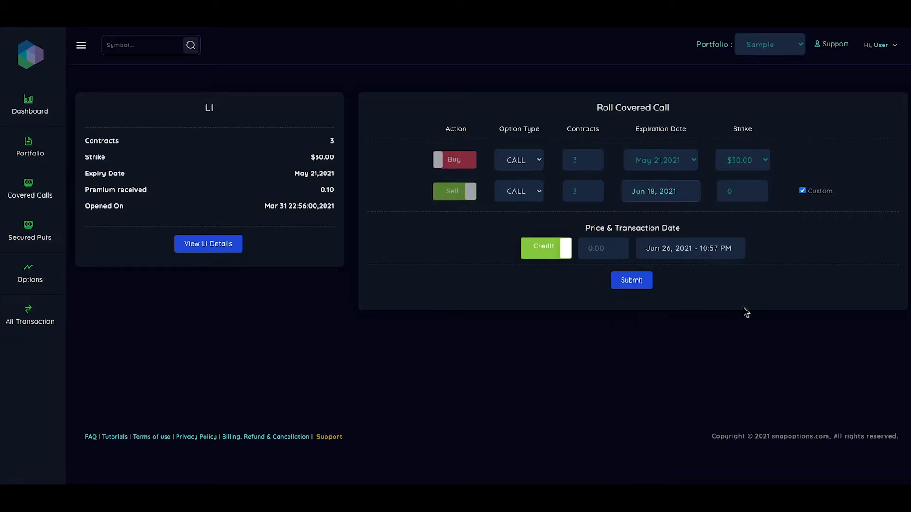
left_click(736, 193)
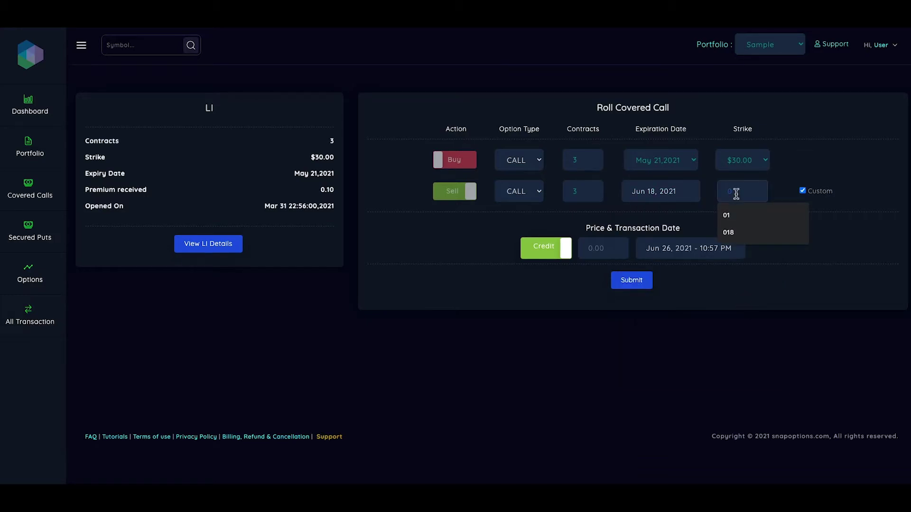
type("30")
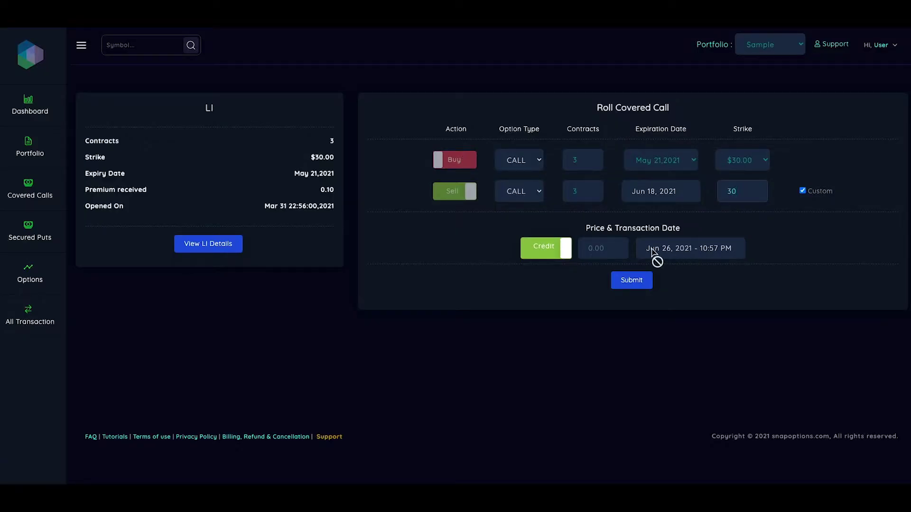
- Set the roll's credit price to 0.90 and its transaction date to May 19, 2021, and submit the roll
left_click(616, 248)
type("0.90")
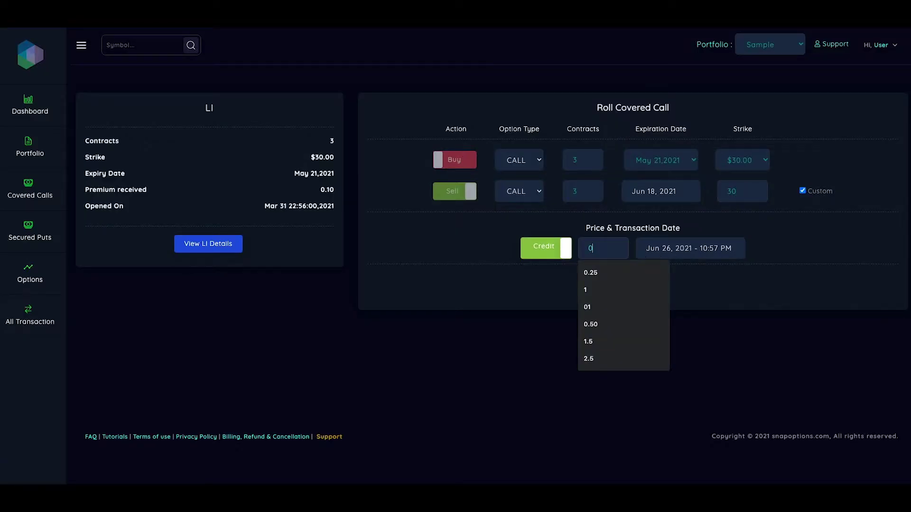
left_click(664, 251)
left_click(642, 285)
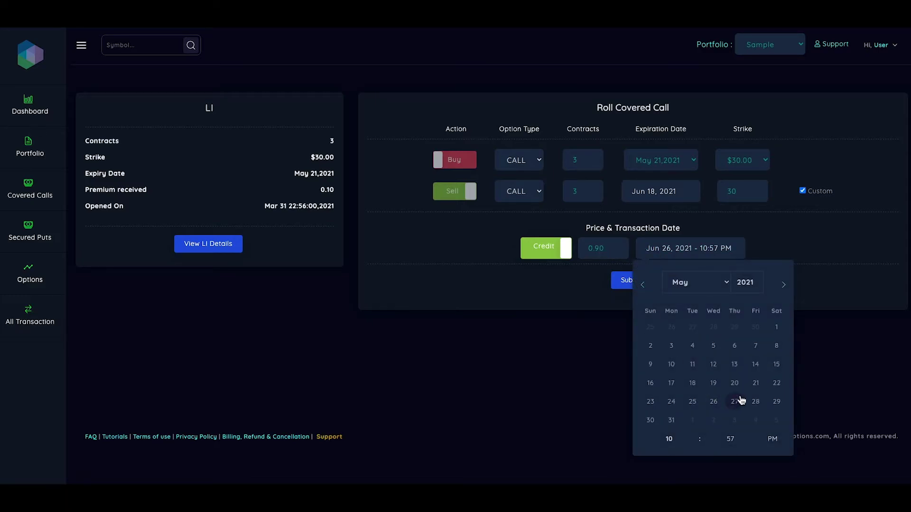
left_click(712, 383)
left_click(630, 281)
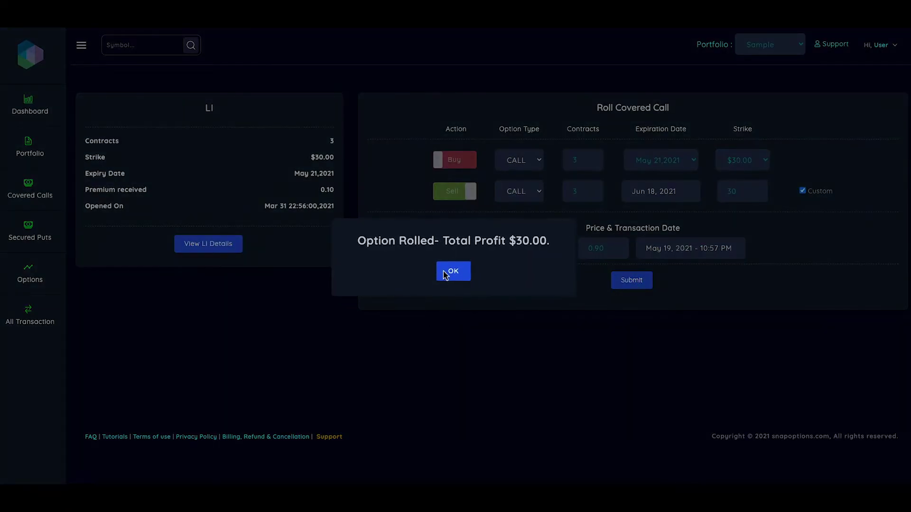
left_click(450, 270)
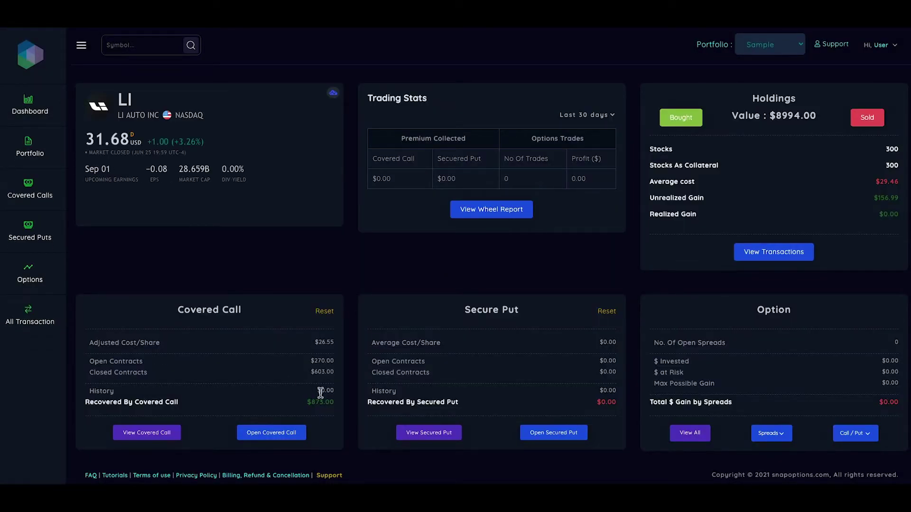
- Select the 7/16/2021 date in row 10 of the Google Sheets tracker, and in SnapOptions start rolling the open June 18, 2021 call
left_click_drag(307, 402, 326, 403)
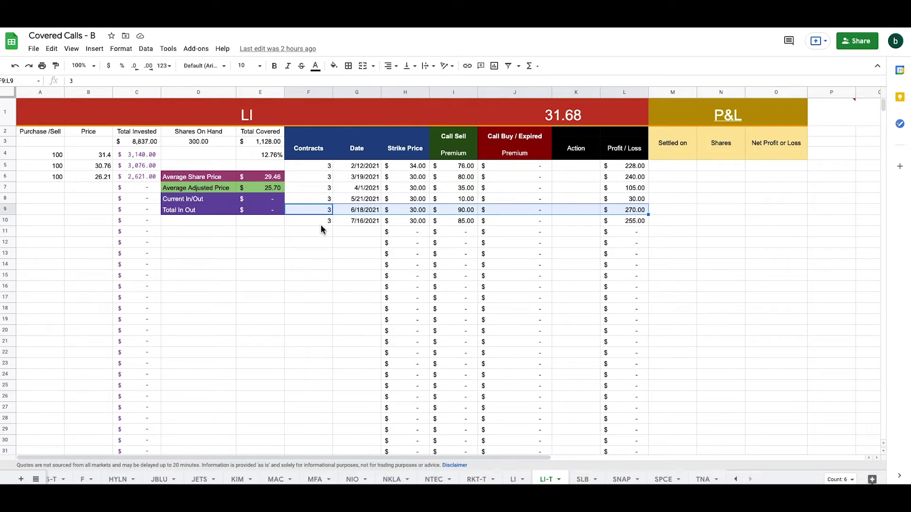
left_click(346, 224)
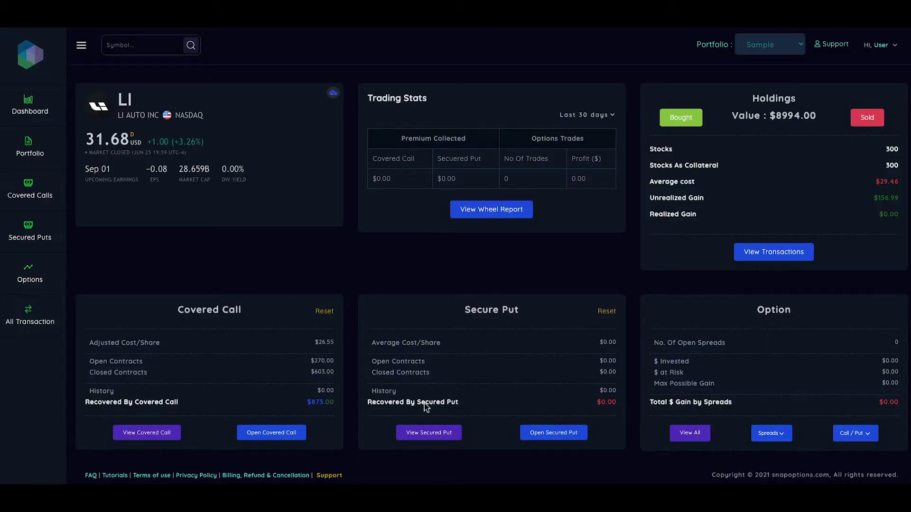
left_click(126, 437)
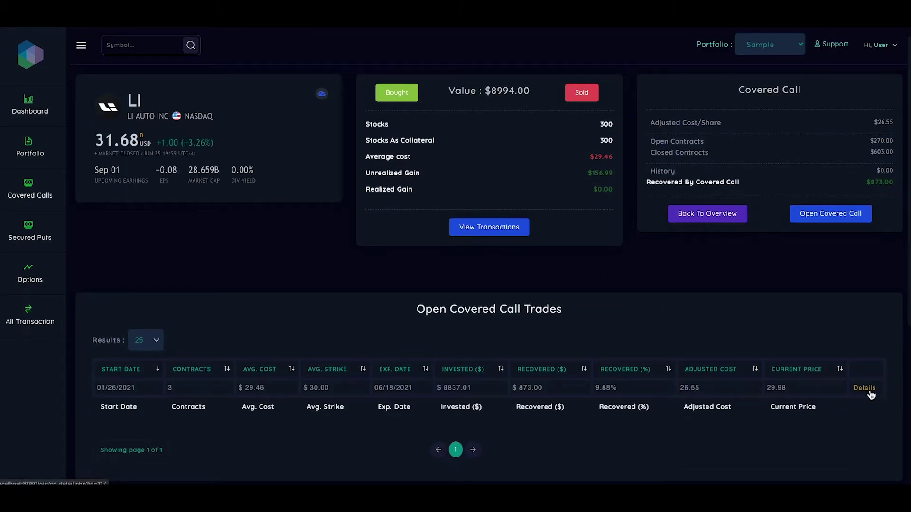
left_click(869, 391)
scroll(776, 332, "down", 2)
left_click(804, 359)
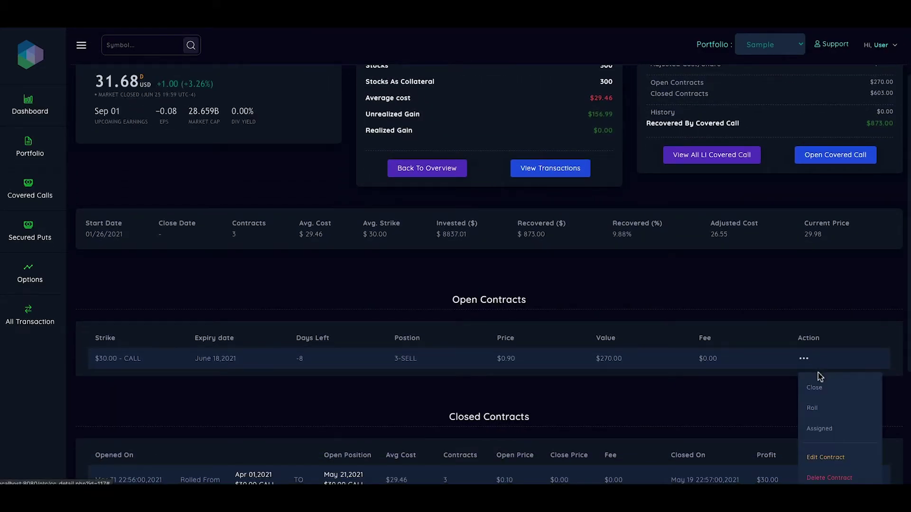
left_click(815, 407)
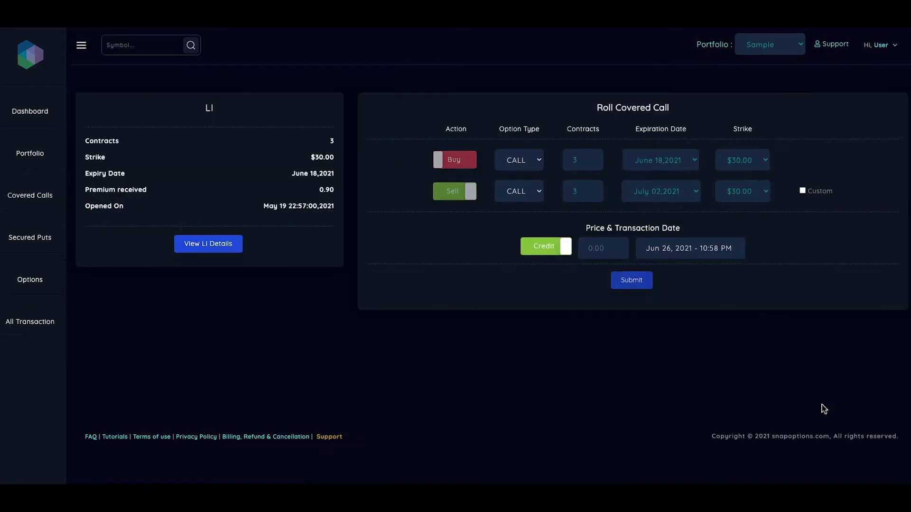
- Set the new call's expiration to July 16, 2021 and the roll's credit price to 0.80
left_click(672, 195)
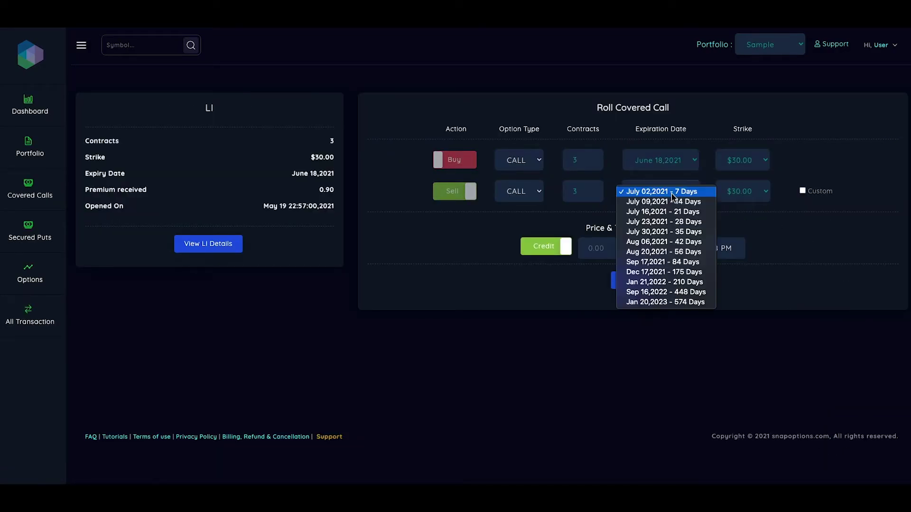
left_click(665, 211)
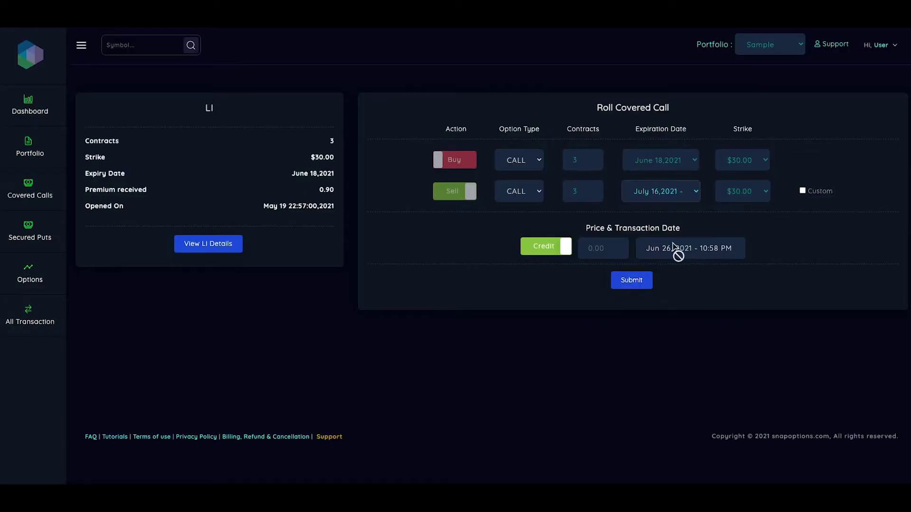
left_click(608, 248)
type("0.80")
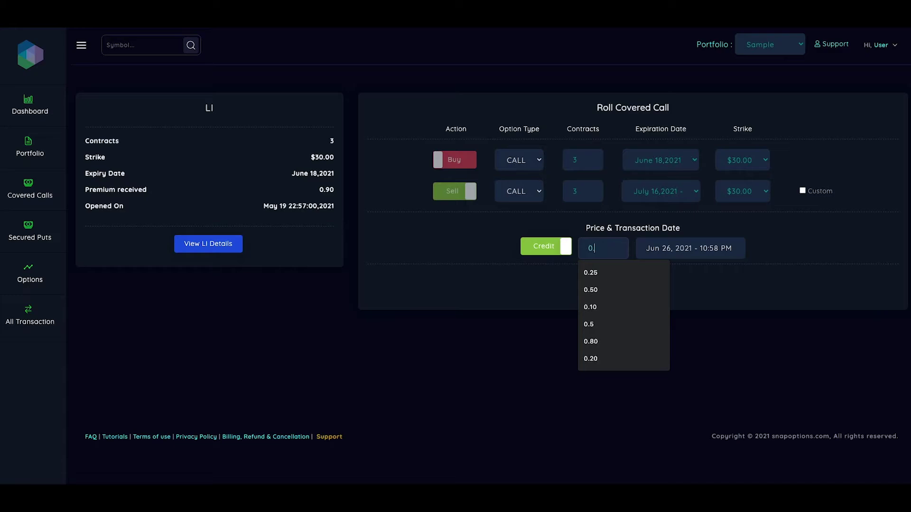
- Set the roll's transaction date to Jun 17, 2021 and submit the roll
left_click(668, 248)
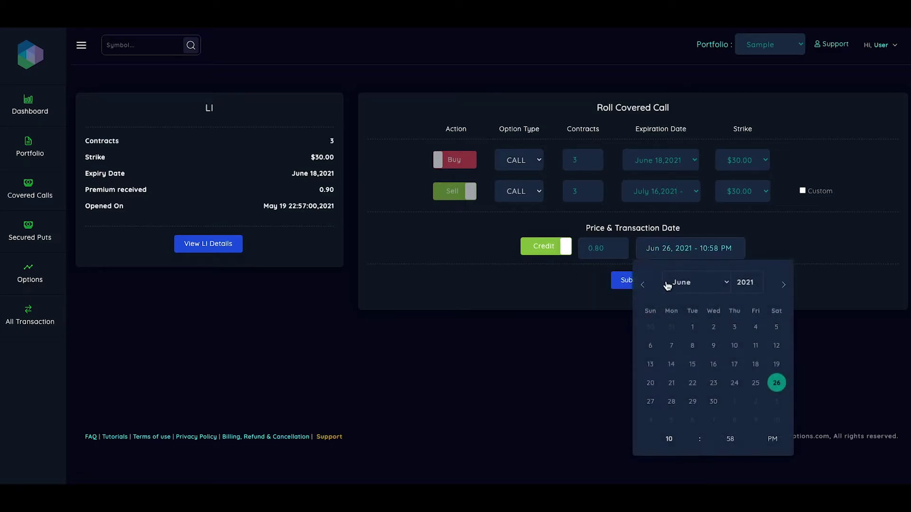
left_click(642, 284)
left_click(785, 286)
left_click(734, 365)
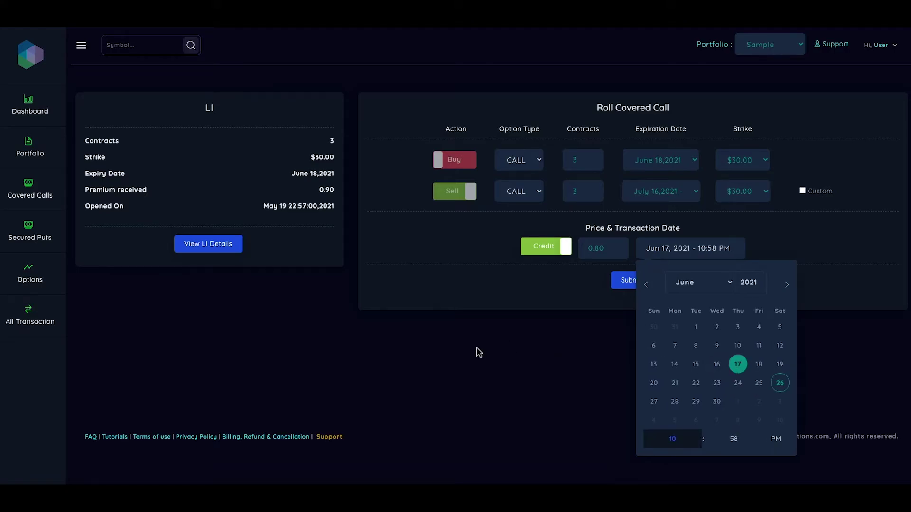
left_click(478, 352)
left_click(636, 283)
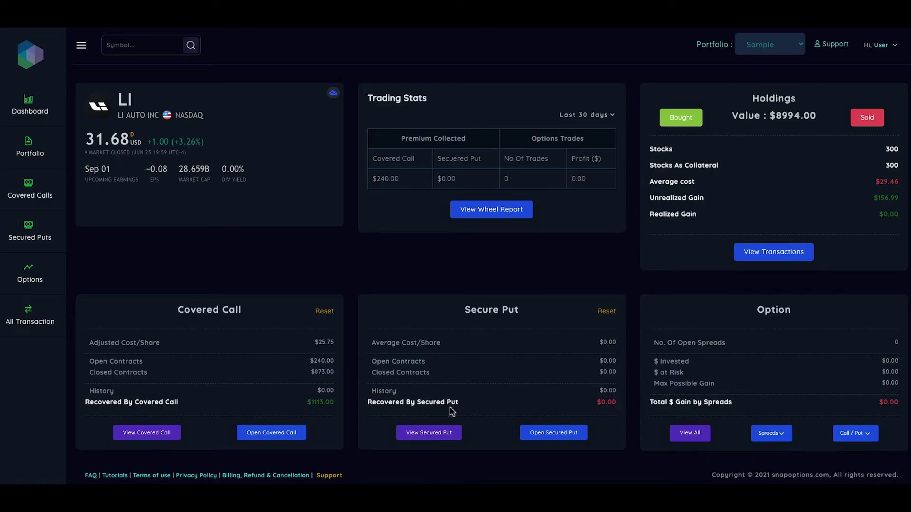
- Compare the LI covered call recovered total and contract prices in SnapOptions with the Google Sheets tracker's Total Covered and row 10 premium
left_click_drag(95, 405, 211, 407)
left_click_drag(308, 407, 331, 408)
left_click(156, 435)
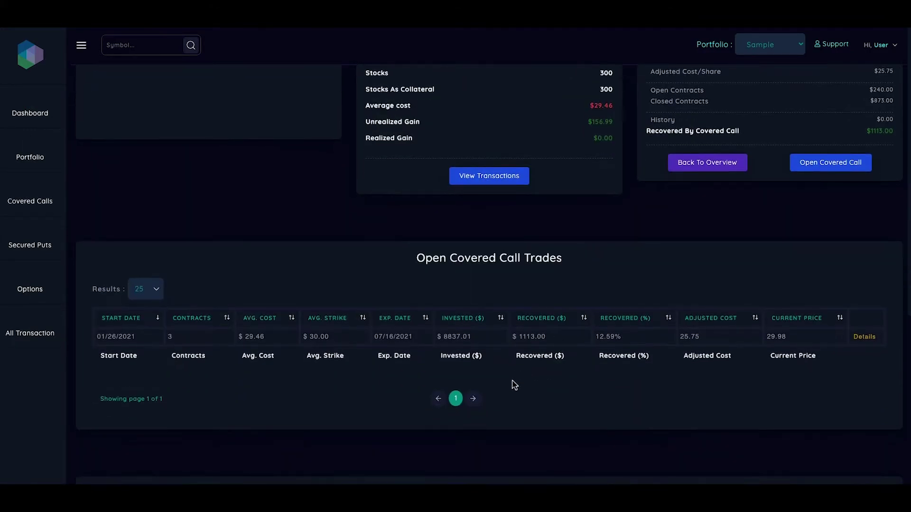
left_click(864, 311)
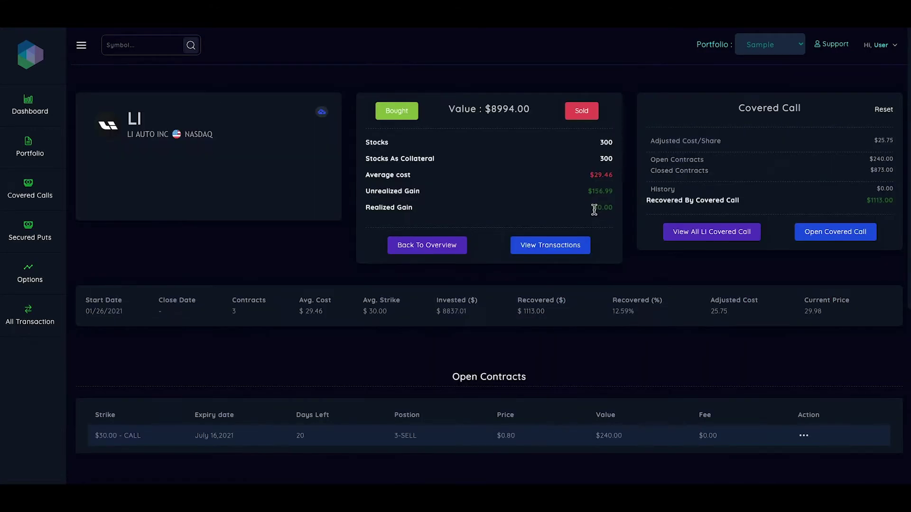
scroll(594, 209, "down", 3)
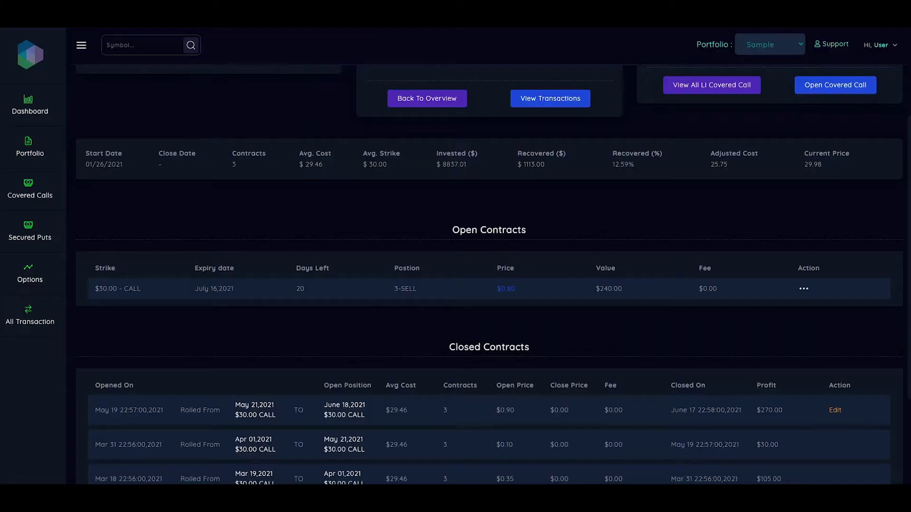
scroll(676, 191, "up", 3)
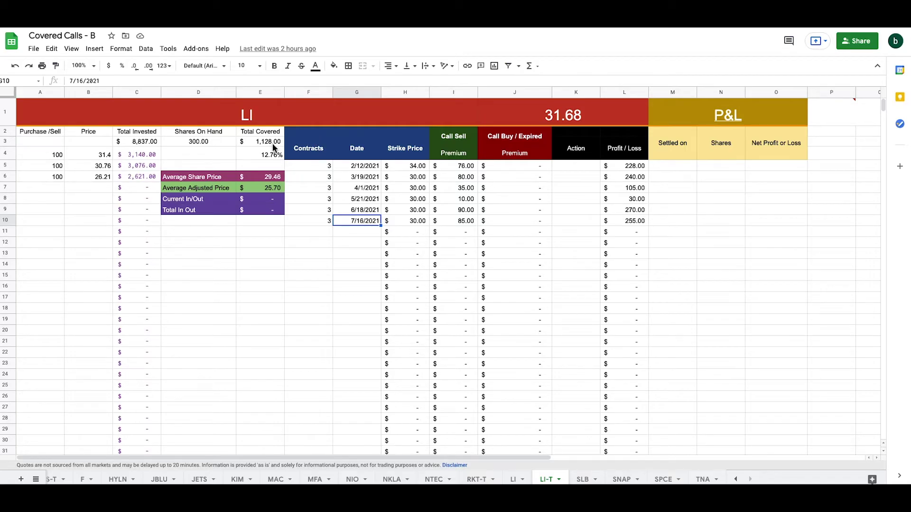
left_click(272, 143)
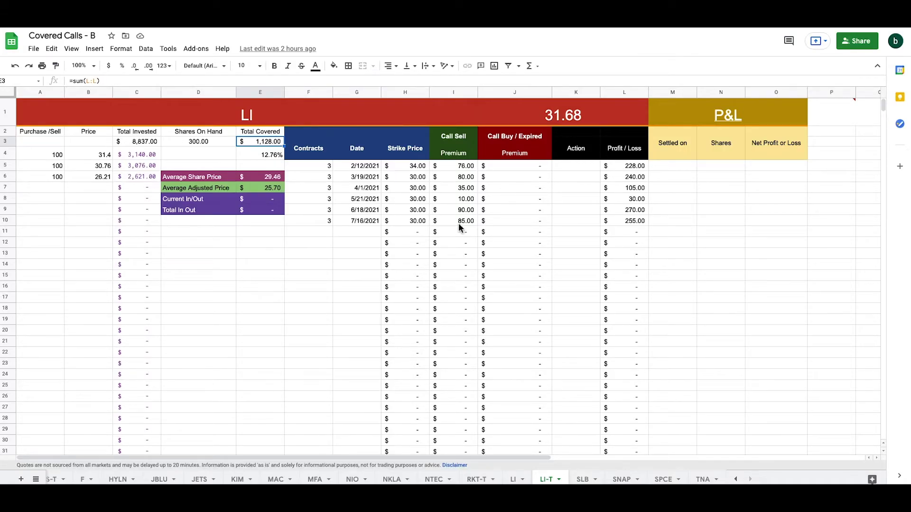
left_click(459, 224)
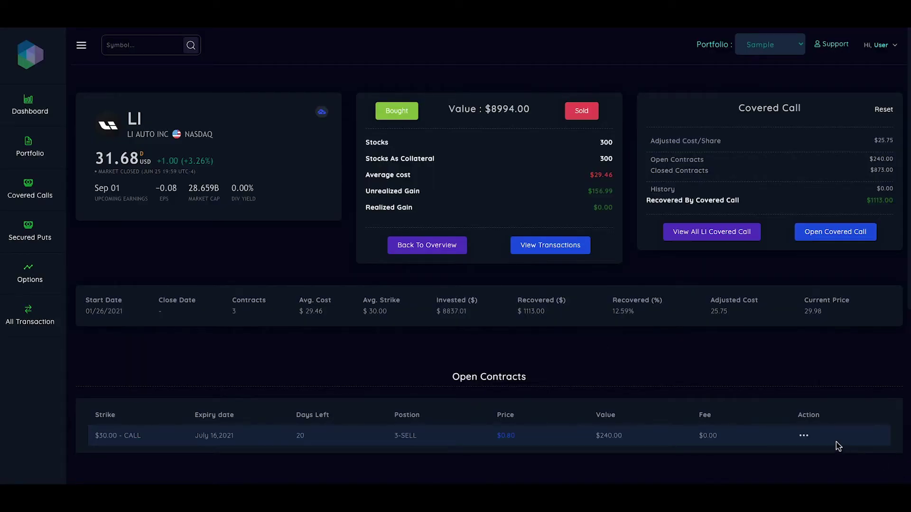
- In SnapOptions, edit the open July 16, 2021 contract, setting its new price to 0.85, and submit the change
scroll(787, 360, "down", 1)
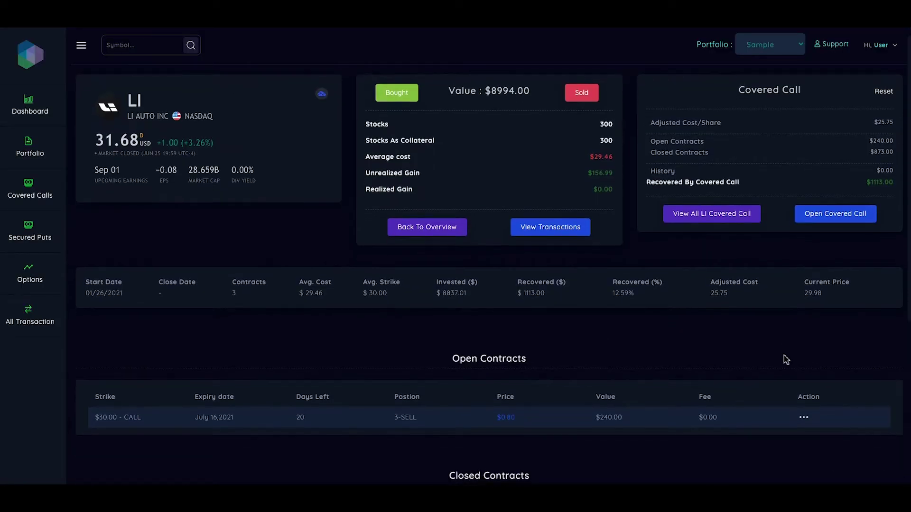
left_click(811, 425)
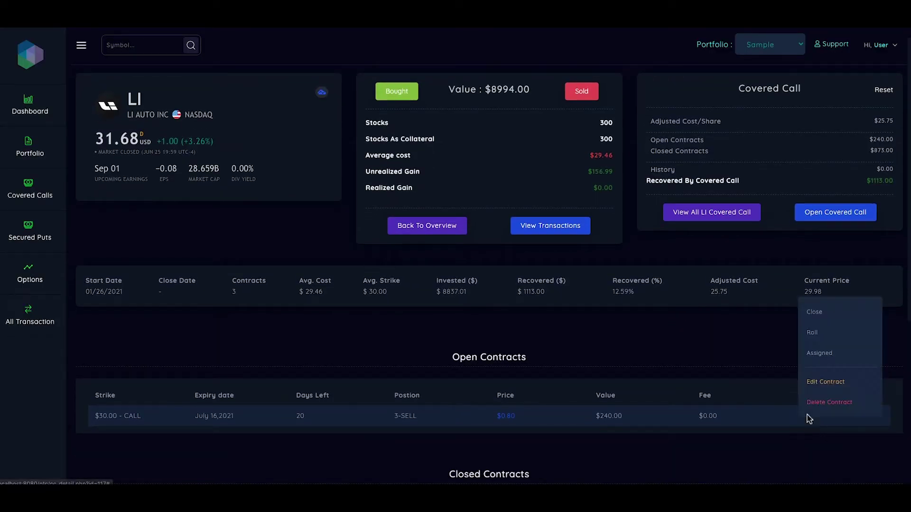
left_click(826, 382)
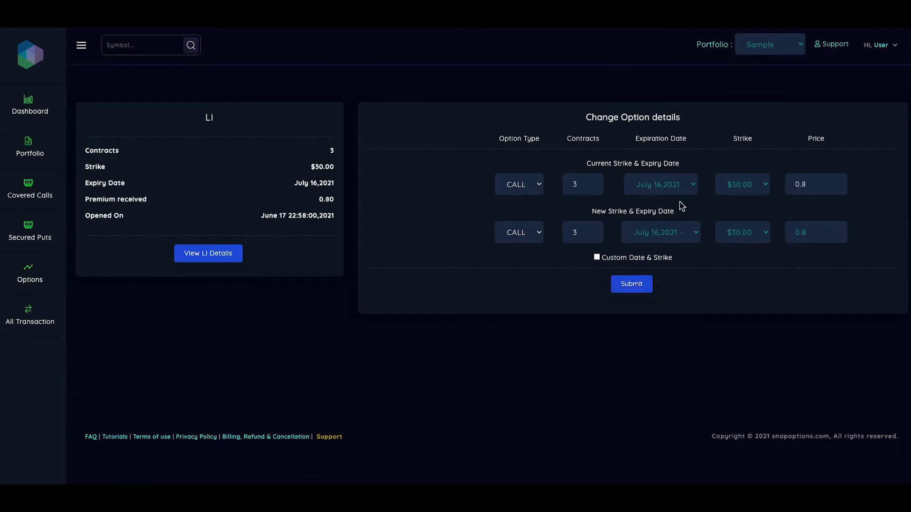
left_click(814, 234)
type("5")
left_click_drag(812, 234, 777, 237)
left_click(633, 287)
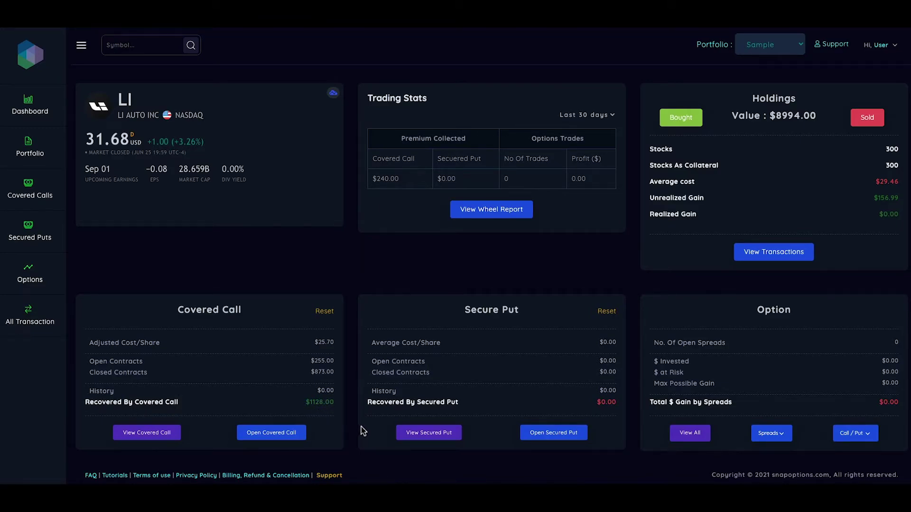
- Compare the LI adjusted cost per share in SnapOptions with the Average Adjusted Price in the Google Sheets tracker
left_click(316, 344)
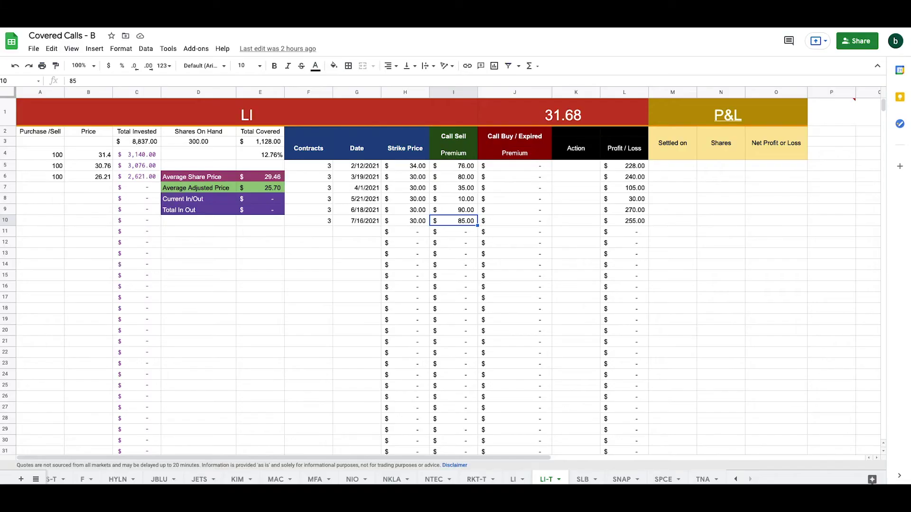
left_click(278, 243)
left_click(262, 191)
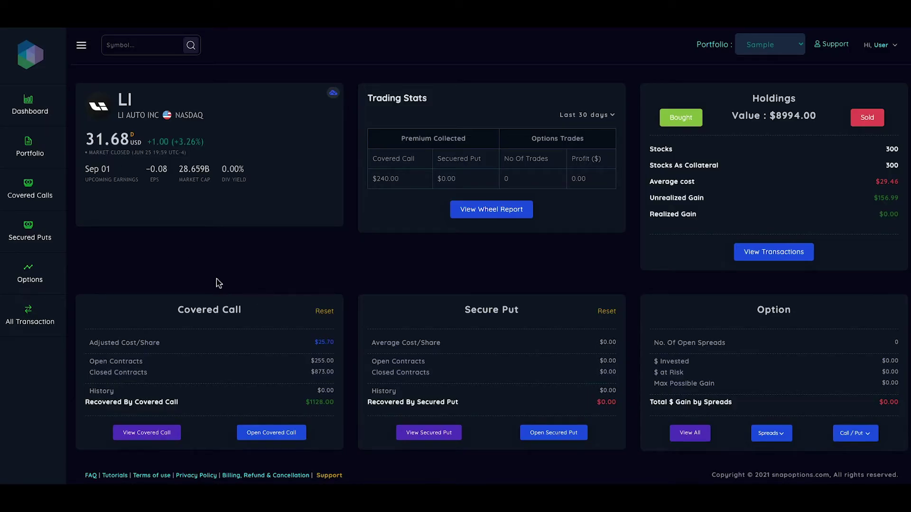
- Open the details of the LI covered call trade started 01/26/2021 and examine its adjusted cost and contracts
left_click(154, 439)
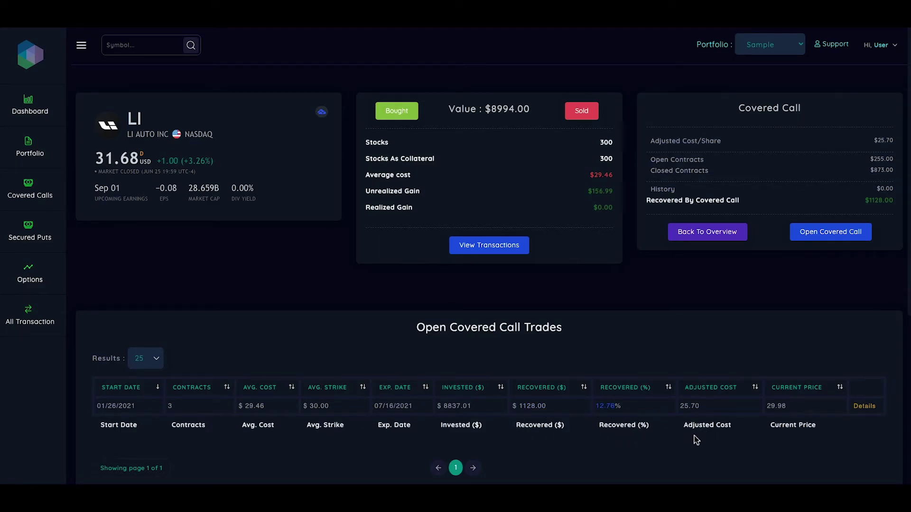
left_click_drag(679, 407, 700, 410)
left_click(701, 465)
left_click(862, 407)
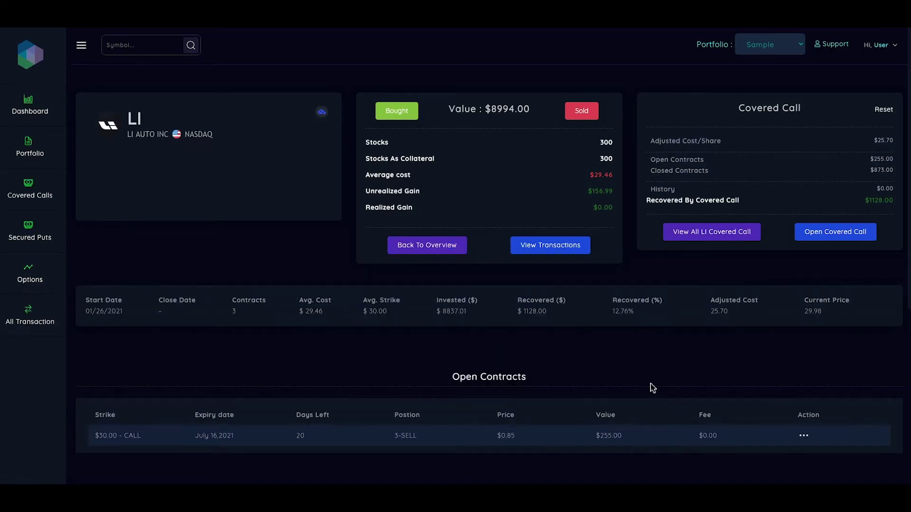
scroll(476, 315, "down", 6)
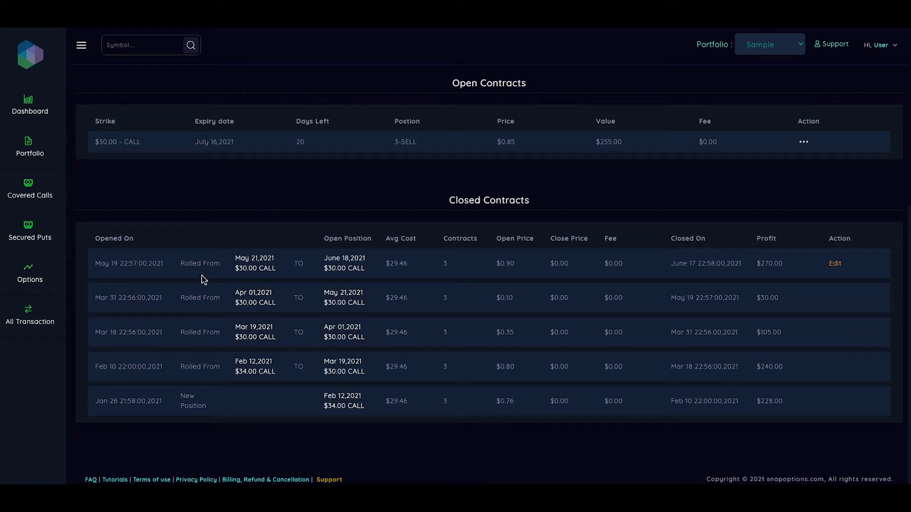
- Trace the LI roll history in the closed contracts, from the new Feb 12, 2021 position through each roll to June 18, 2021
left_click(186, 401)
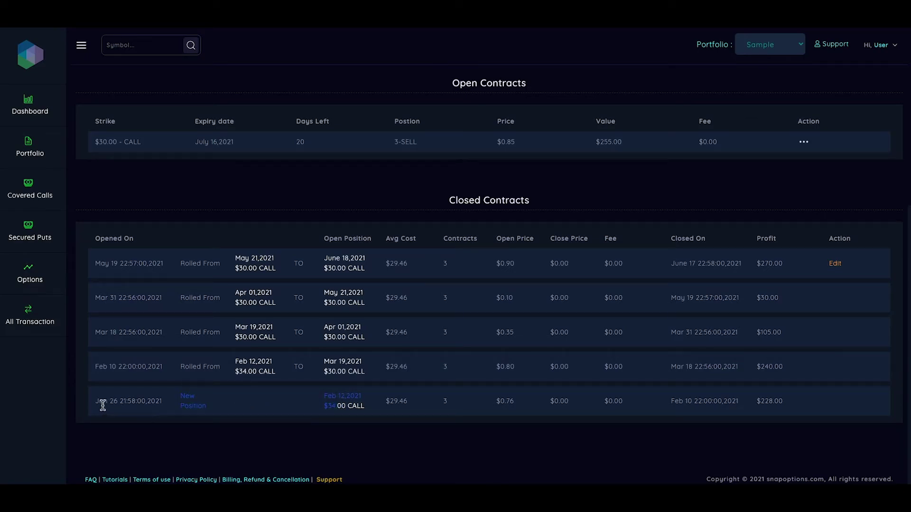
left_click_drag(315, 403, 356, 408)
left_click(239, 366)
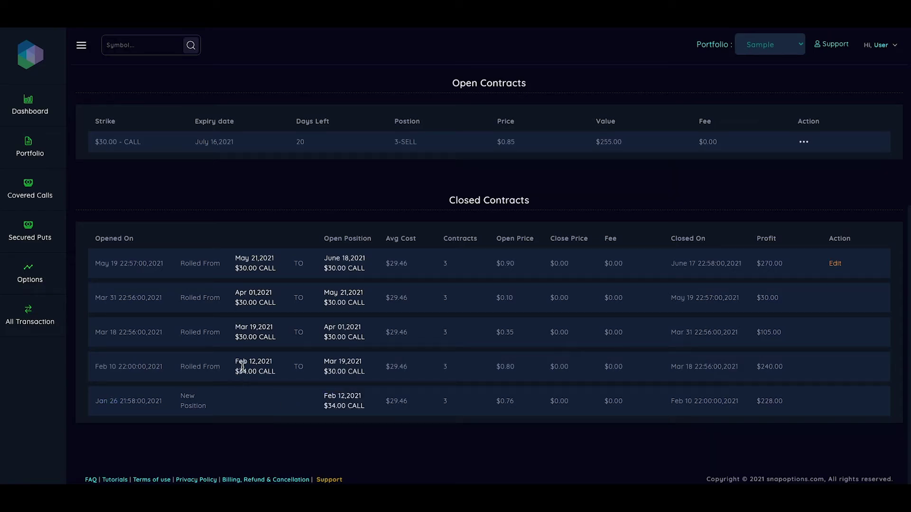
left_click_drag(341, 372, 232, 350)
left_click(238, 332)
left_click_drag(334, 327, 356, 338)
left_click(244, 297)
left_click_drag(329, 292, 349, 298)
left_click(242, 267)
triple_click(345, 267)
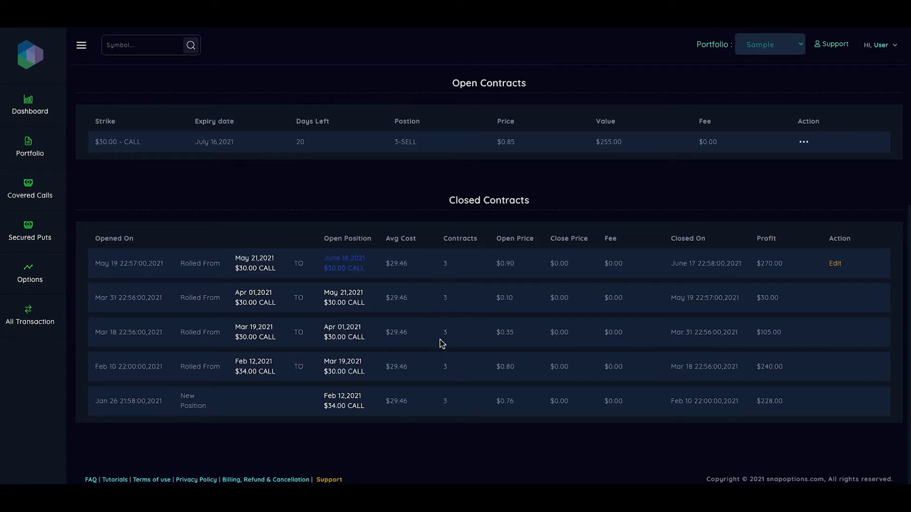
- Examine the number of contracts, open prices, profits and fees of the closed LI contracts
left_click(444, 263)
double_click(445, 263)
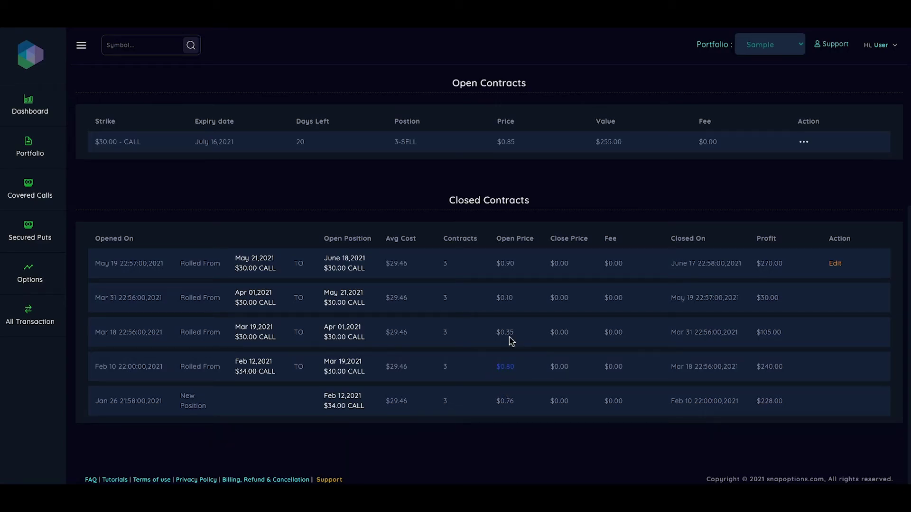
left_click(498, 265)
left_click_drag(760, 264, 773, 264)
left_click_drag(764, 401, 769, 401)
left_click(613, 266)
left_click_drag(625, 267, 596, 267)
left_click_drag(605, 297, 618, 299)
left_click(621, 398)
- Inspect the closing form for the open July 16, 2021 contract and its price field, and return to the LI trade details
scroll(456, 299, "up", 1)
scroll(455, 298, "up", 4)
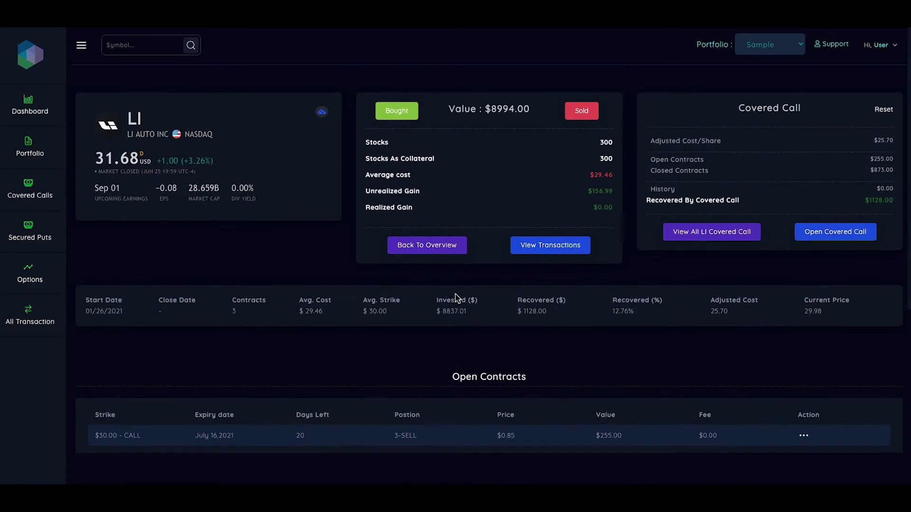
scroll(455, 298, "down", 1)
scroll(455, 298, "up", 2)
scroll(456, 298, "down", 4)
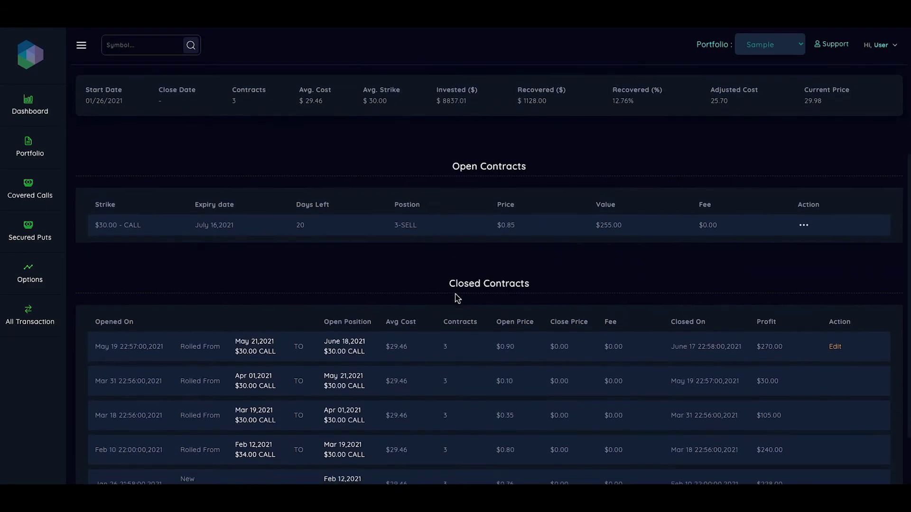
left_click(805, 227)
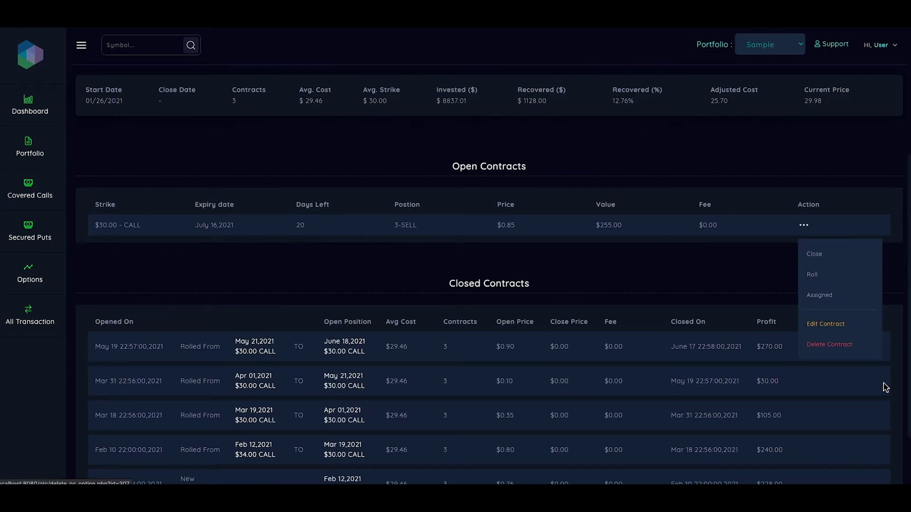
left_click(826, 261)
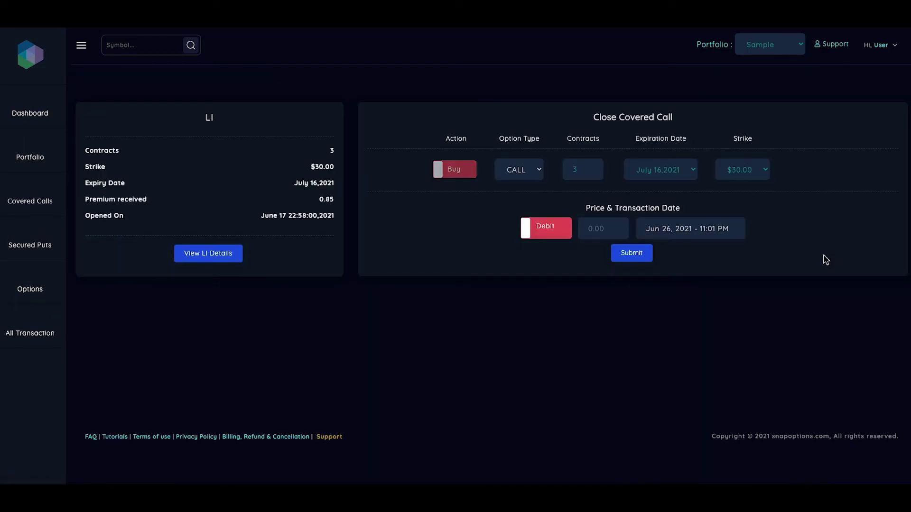
left_click(612, 229)
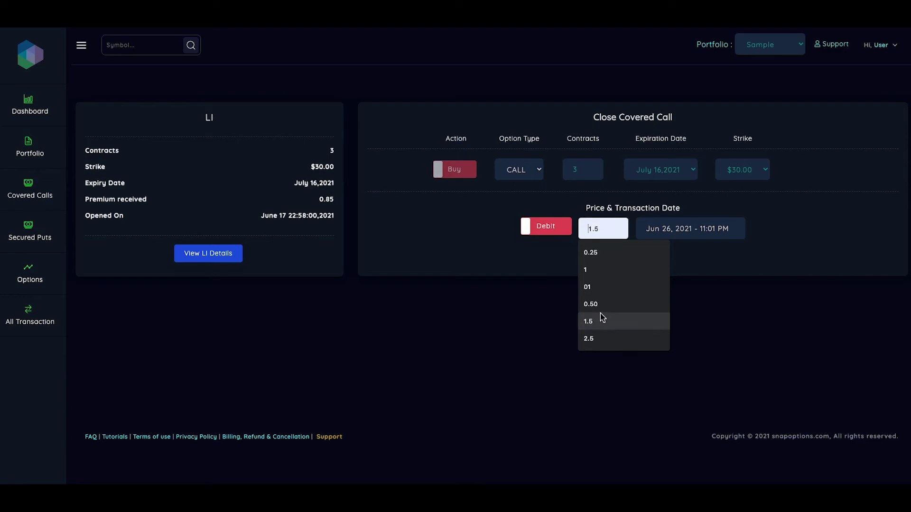
left_click(481, 387)
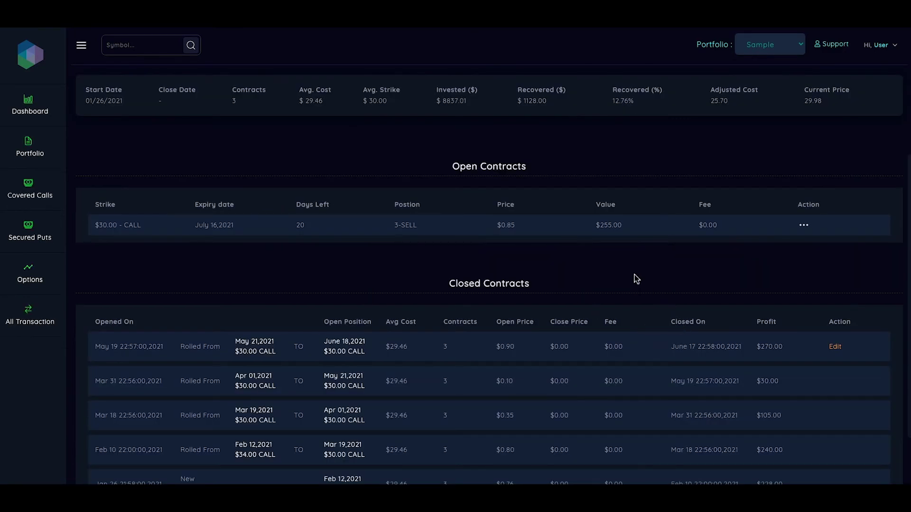
- Examine the LI holdings' Stocks As Collateral figure
scroll(530, 231, "up", 5)
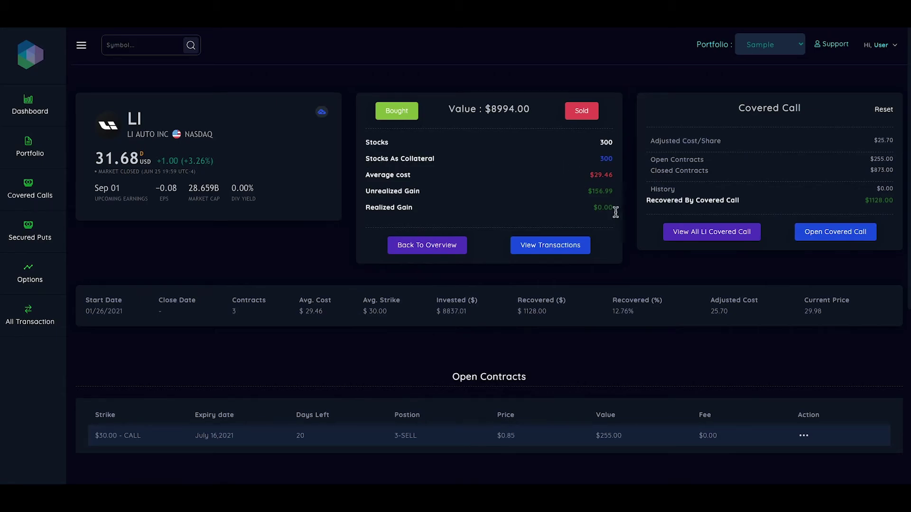
scroll(565, 198, "down", 1)
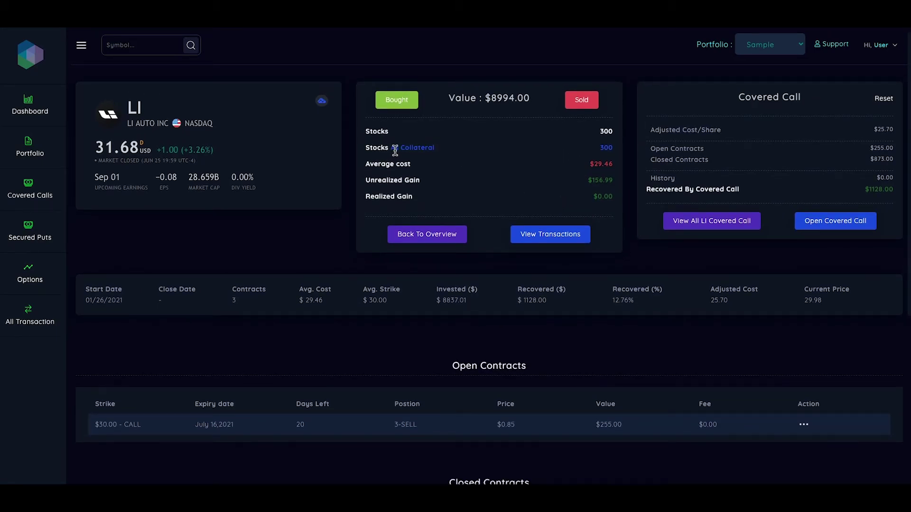
left_click_drag(391, 150, 421, 150)
left_click_drag(608, 148, 574, 150)
- Try to record a sale of 5 LI shares at a price of 31, and close the sell form
left_click(582, 100)
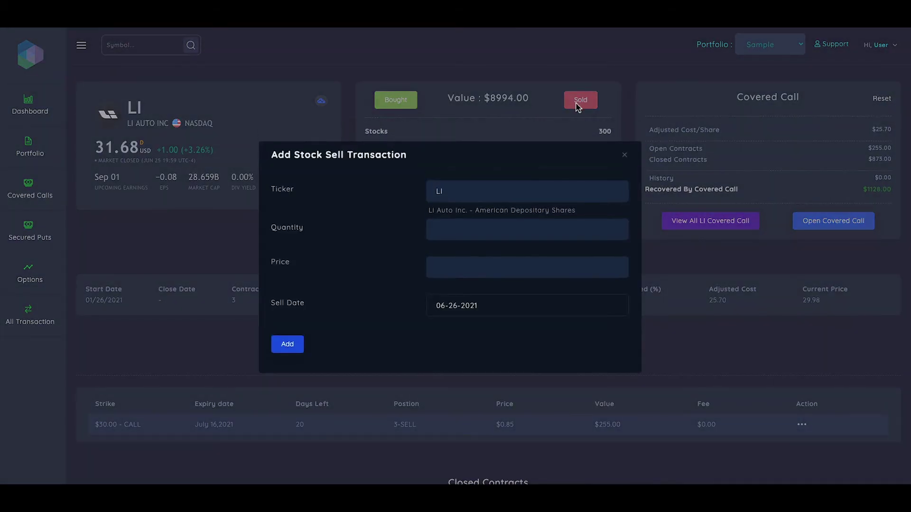
left_click(457, 232)
type("5")
key("Tab")
type("31")
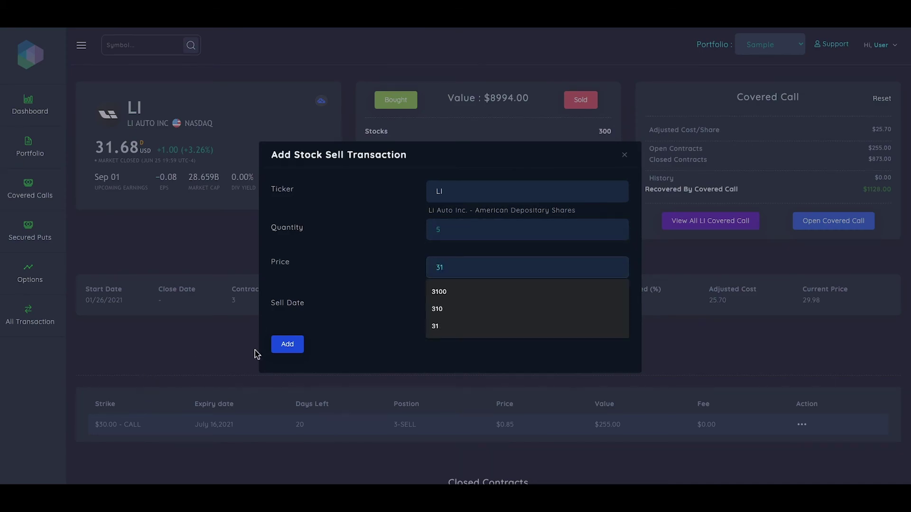
left_click(287, 345)
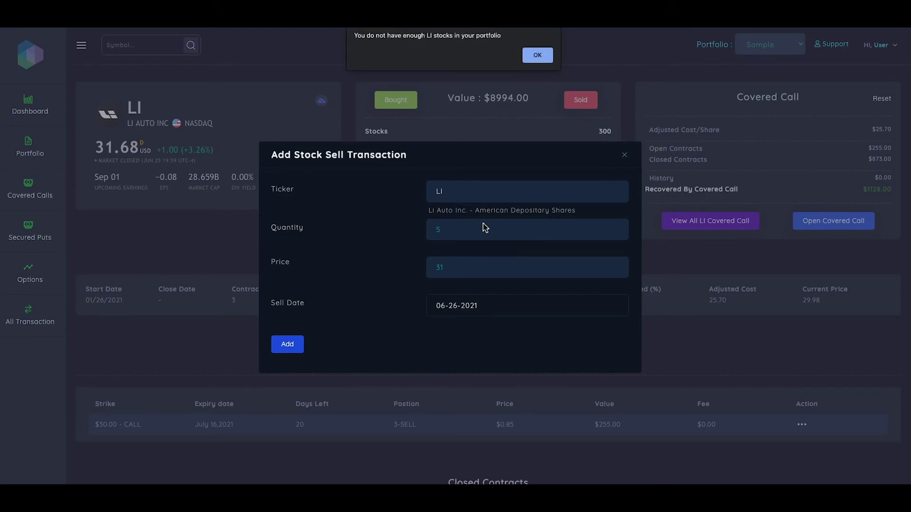
left_click_drag(354, 36, 391, 37)
left_click(536, 56)
left_click(624, 155)
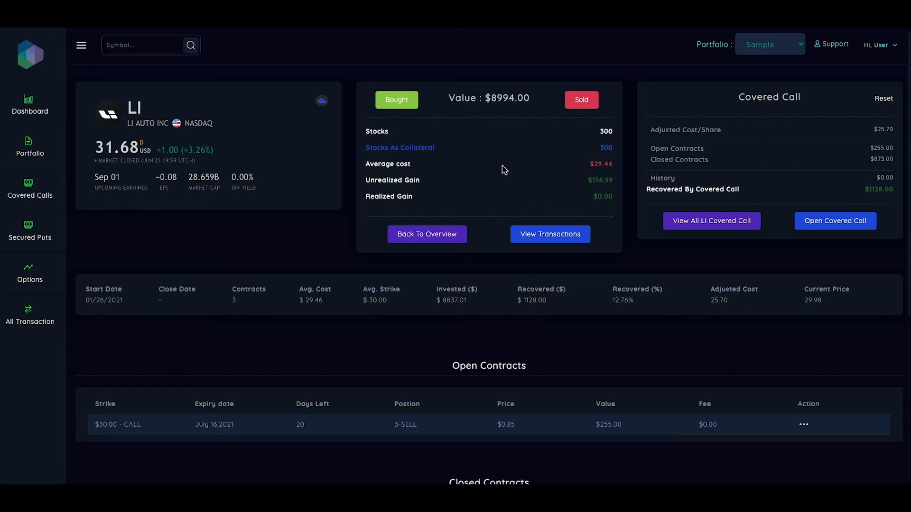
- Try to reverse the closed June 18, 2021 $30 call trade, and return to the LI trade details
scroll(353, 243, "down", 4)
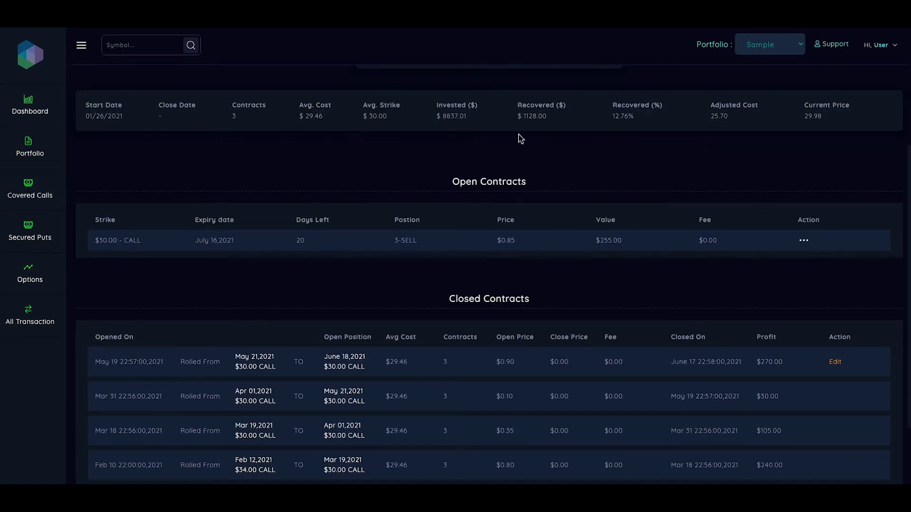
left_click(841, 370)
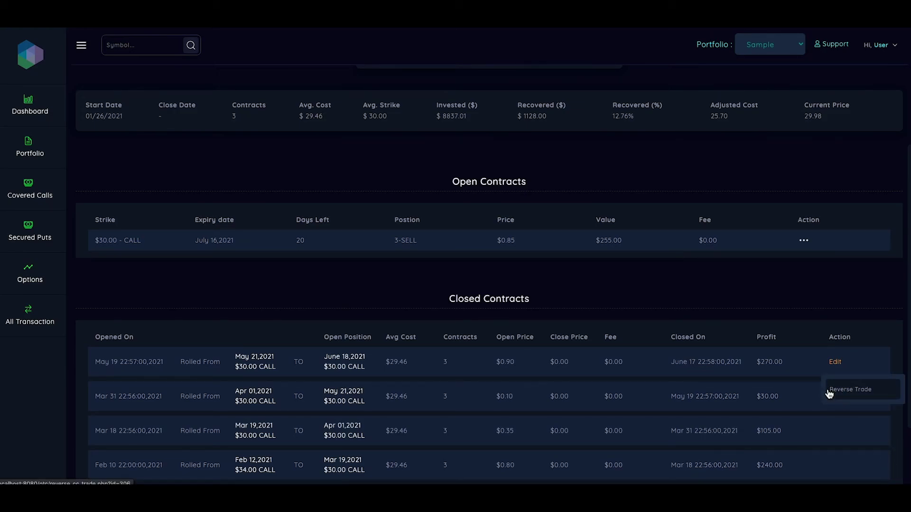
left_click(848, 391)
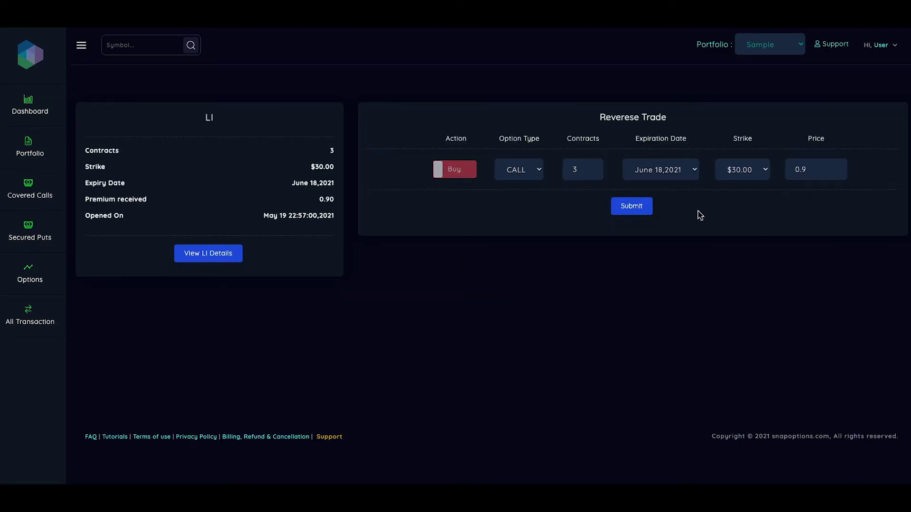
left_click(638, 213)
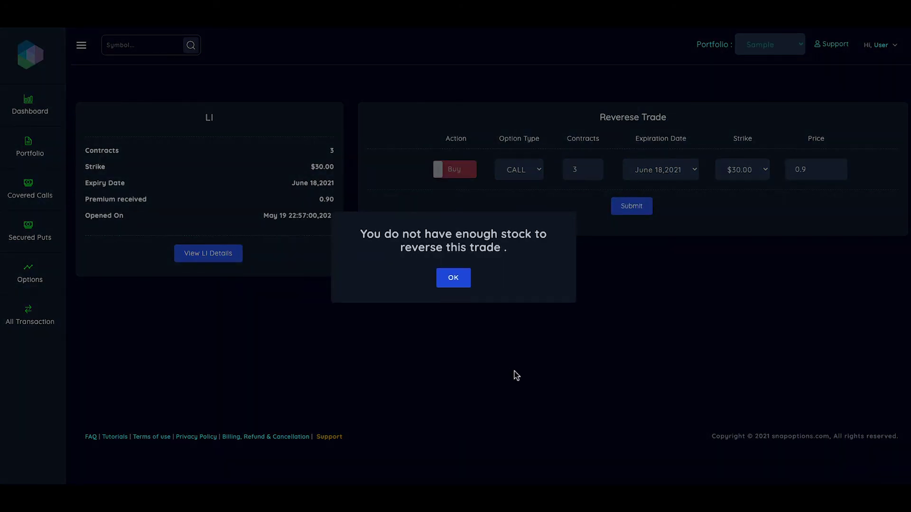
left_click_drag(362, 233, 524, 249)
left_click(532, 258)
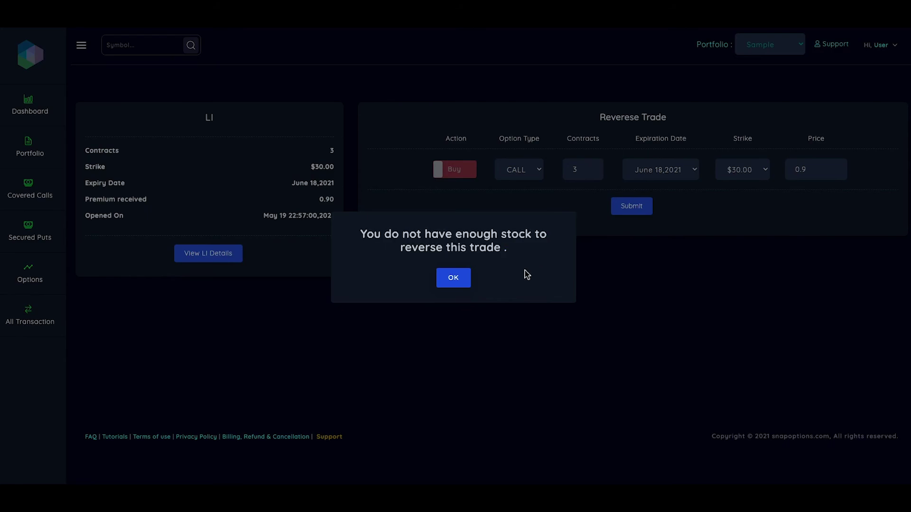
left_click(459, 286)
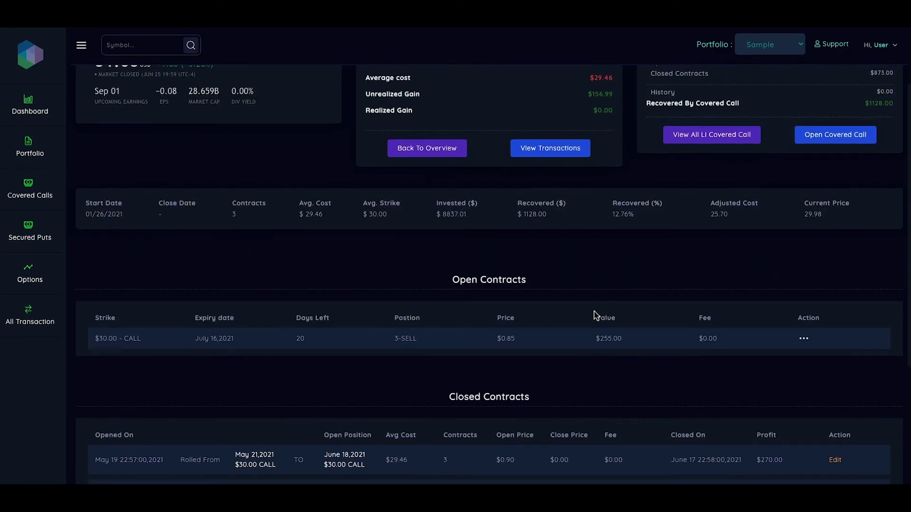
- Delete the open July 16, 2021 $30 call contract for LI and confirm the deletion
scroll(194, 337, "down", 1)
left_click_drag(395, 334, 413, 337)
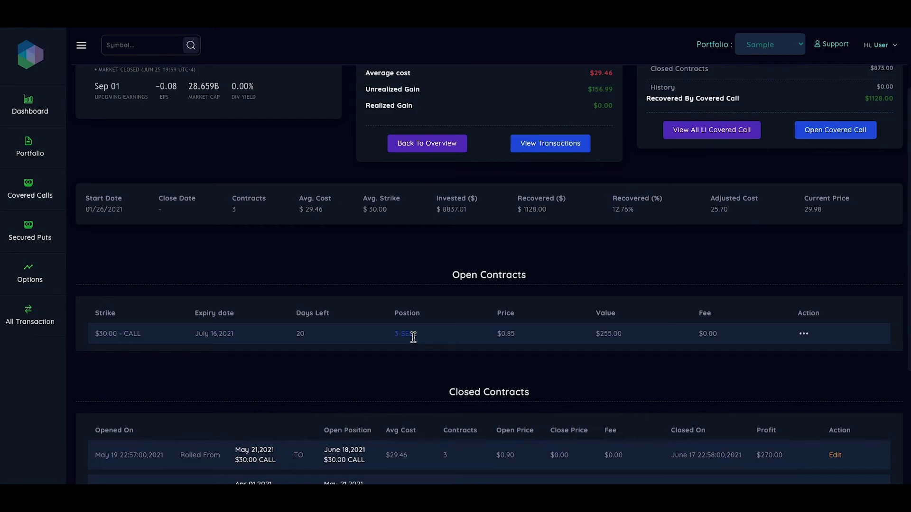
scroll(598, 281, "down", 1)
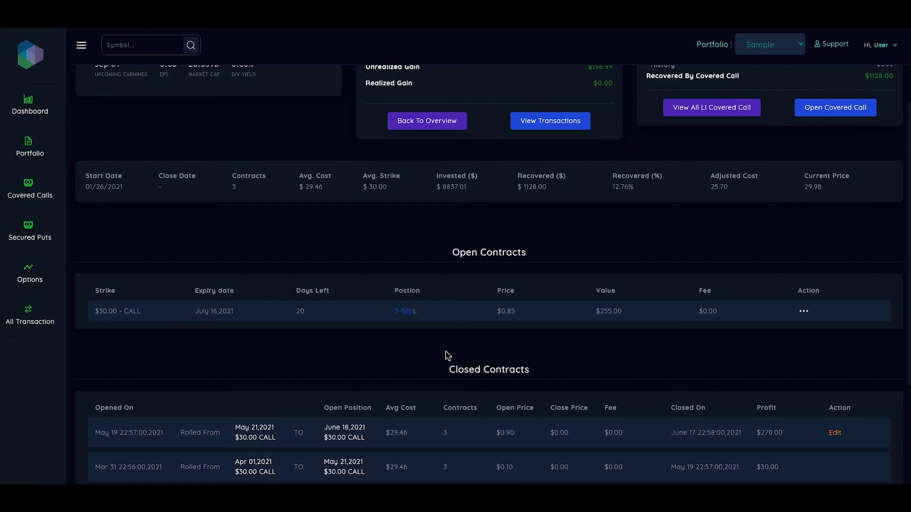
left_click(803, 313)
left_click(815, 429)
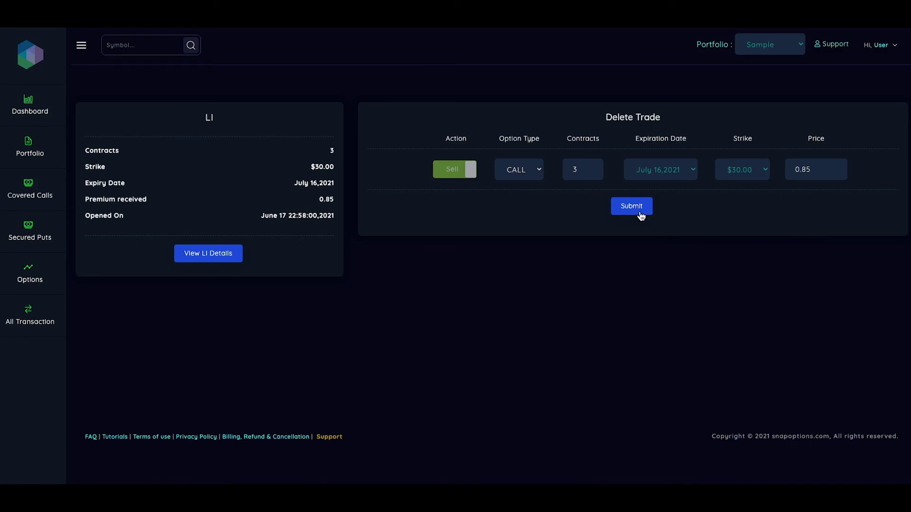
left_click(640, 215)
left_click(458, 273)
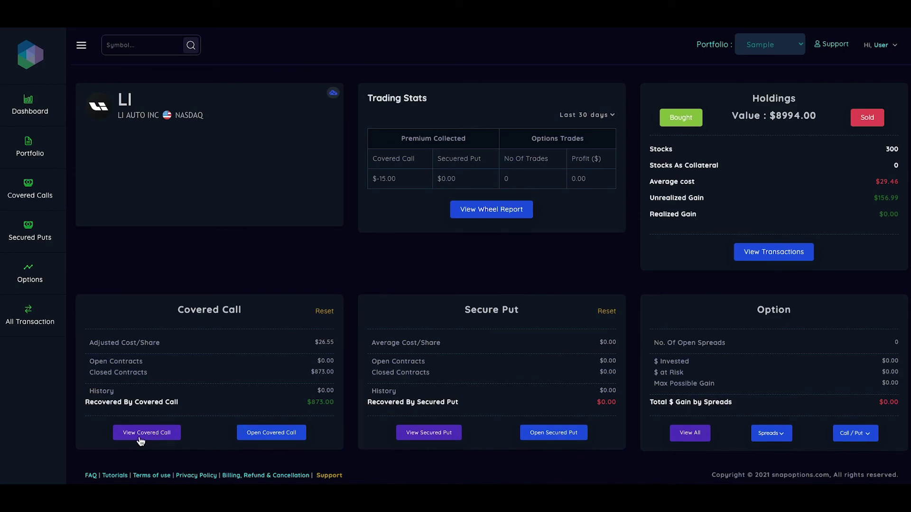
- Reopen the LI covered call trade details and check the open contracts and the Stocks As Collateral figure
left_click(140, 433)
scroll(504, 397, "down", 2)
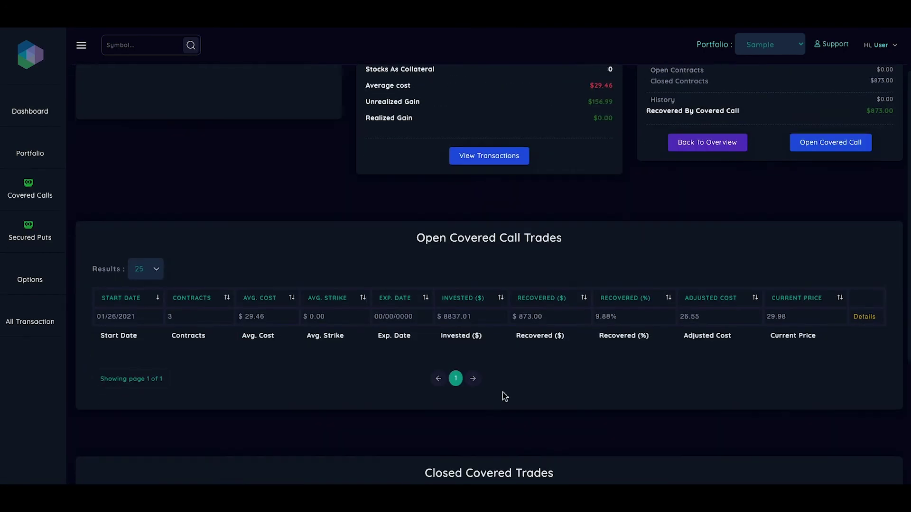
left_click(854, 317)
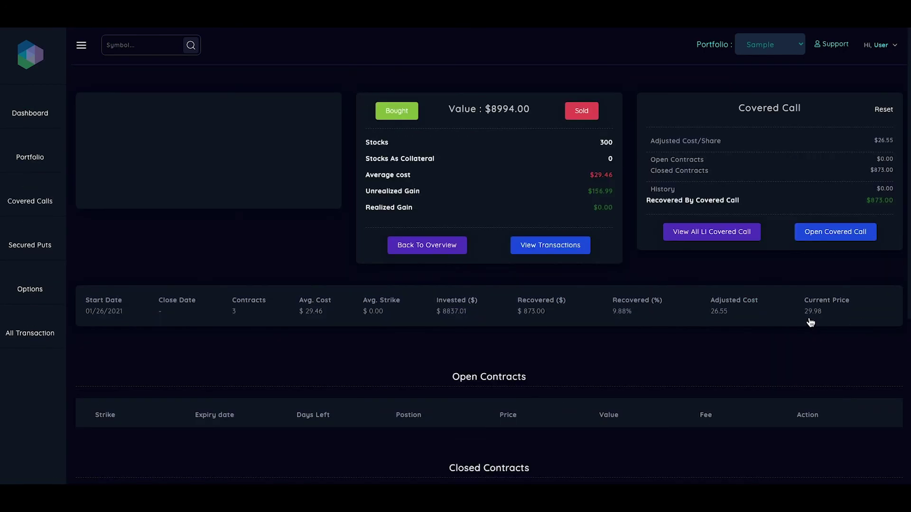
scroll(492, 325, "down", 2)
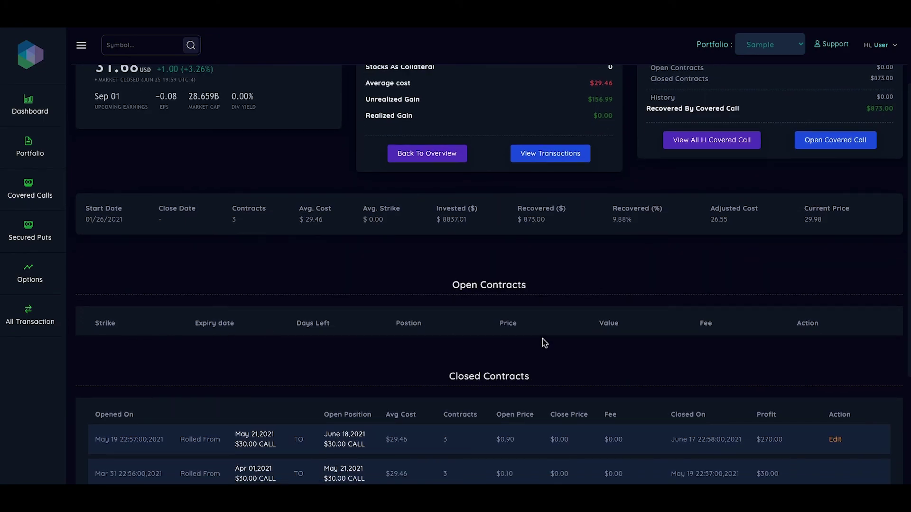
scroll(700, 356, "up", 2)
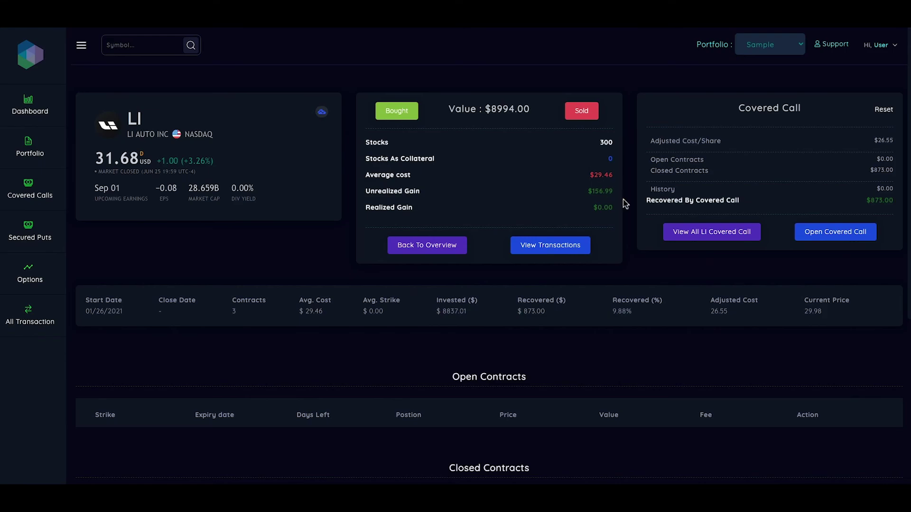
- Reverse the closed June 18, 2021 $30 call trade for LI and submit the reversal
scroll(619, 199, "down", 5)
left_click(836, 264)
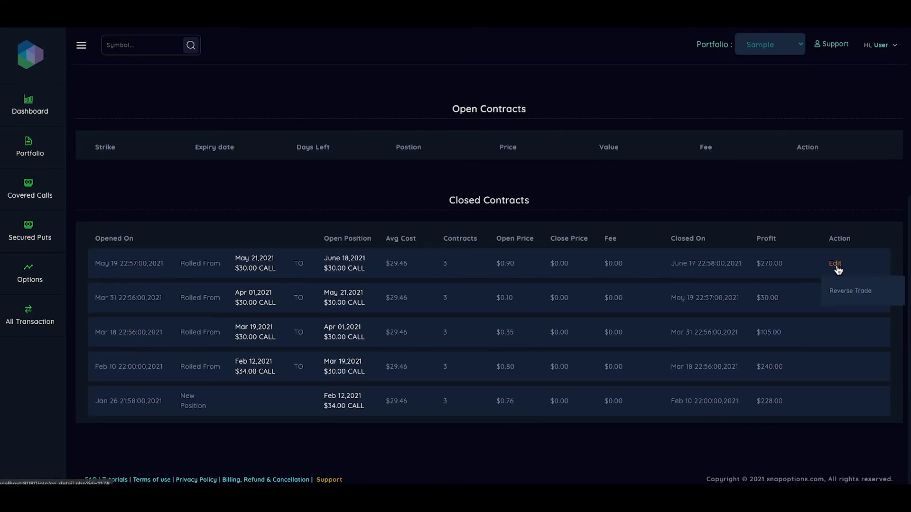
left_click(560, 334)
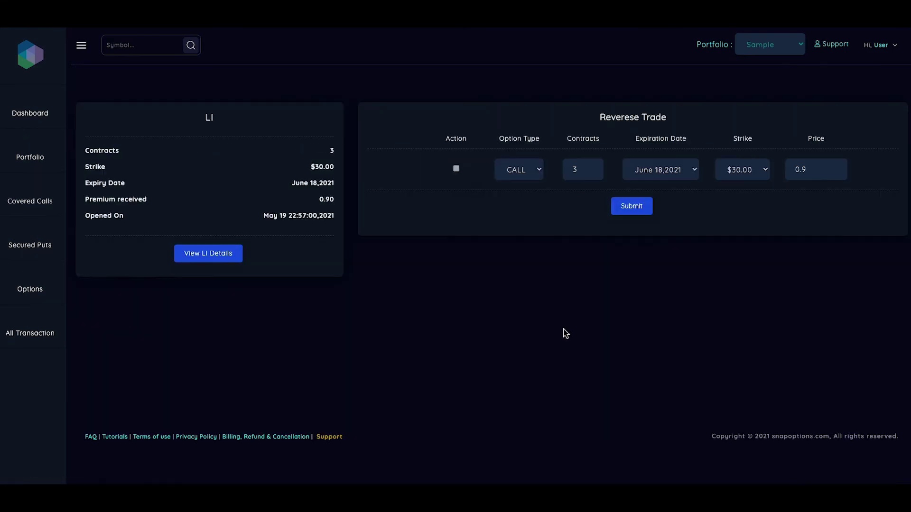
left_click(631, 214)
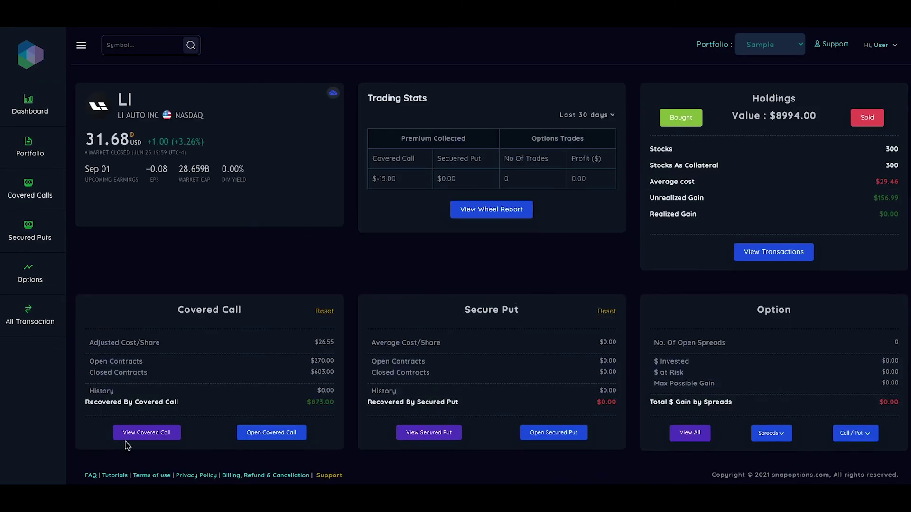
- Reopen the LI covered call trade details and check the expiry date of the open contract
left_click(148, 433)
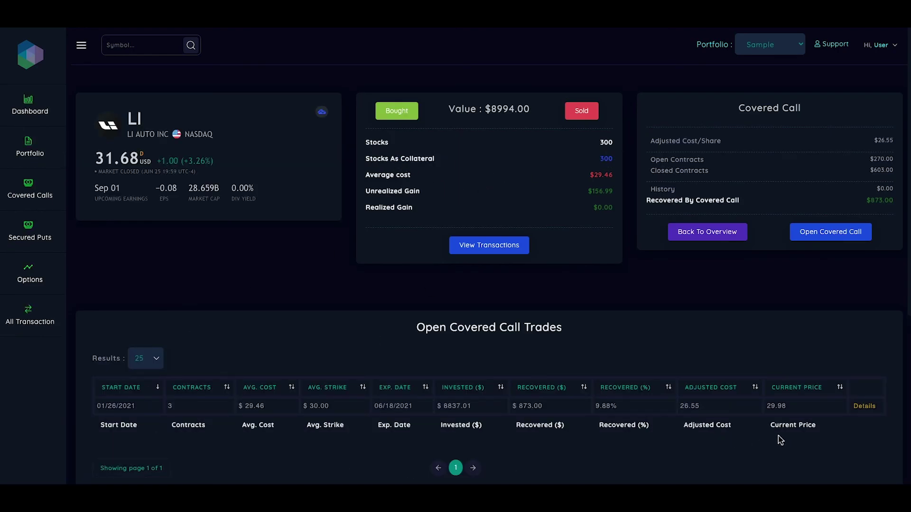
left_click_drag(373, 407, 405, 411)
double_click(389, 407)
left_click(864, 407)
scroll(588, 344, "down", 5)
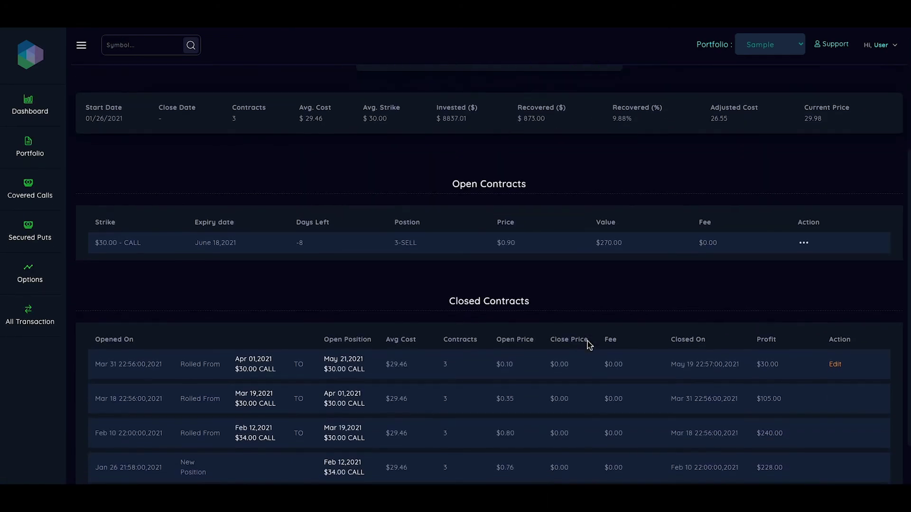
scroll(588, 343, "down", 1)
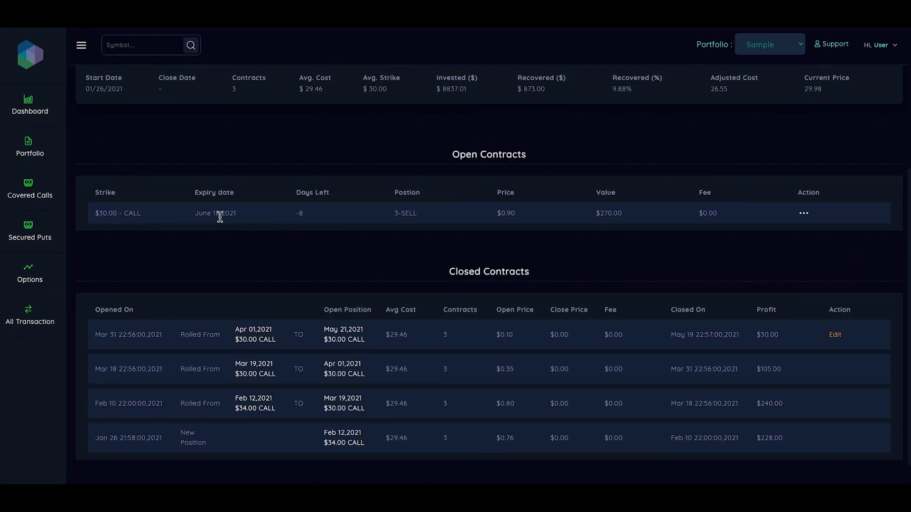
left_click_drag(189, 217, 229, 217)
- Prepare a roll of the open June 18, 2021 $30 call to the July 16, 2021 expiration at a 0.85 credit
left_click(807, 215)
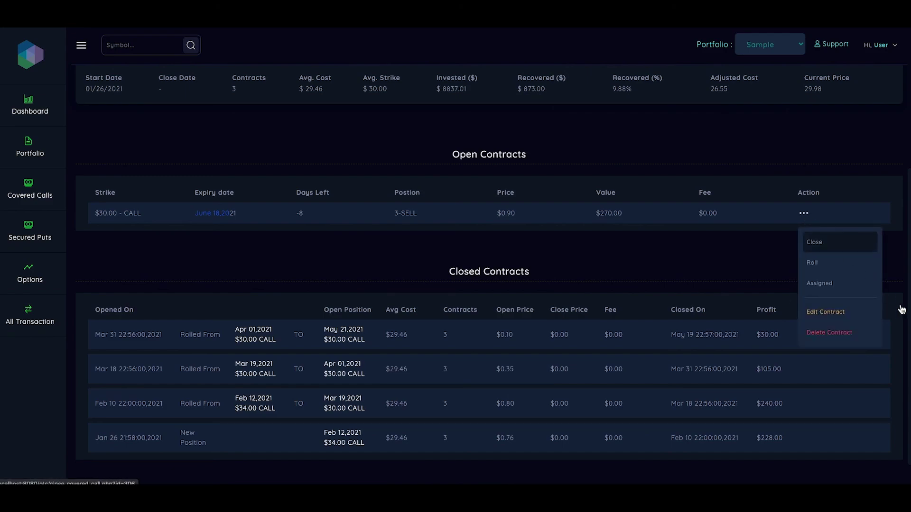
left_click(832, 259)
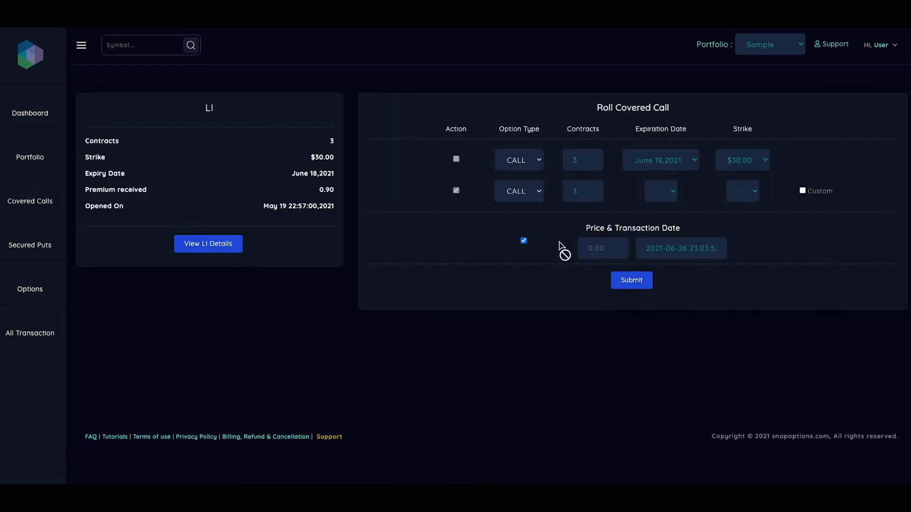
left_click(662, 198)
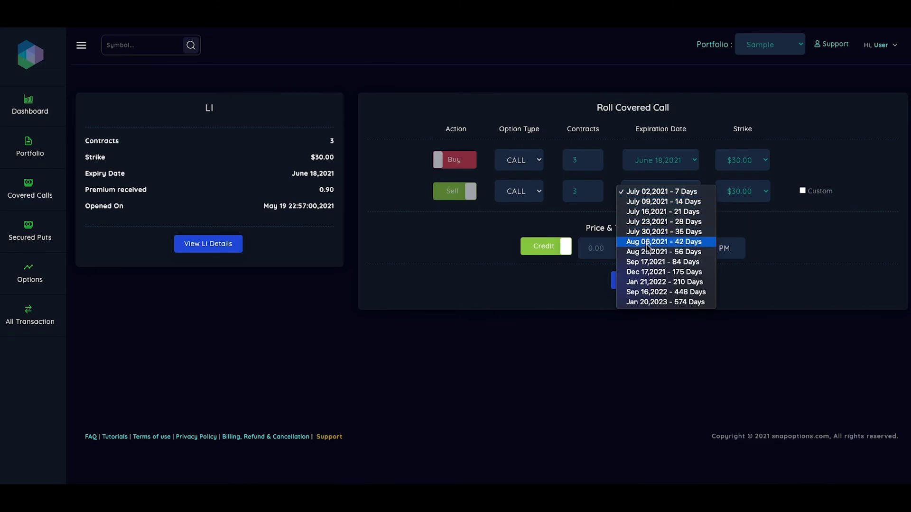
left_click(647, 212)
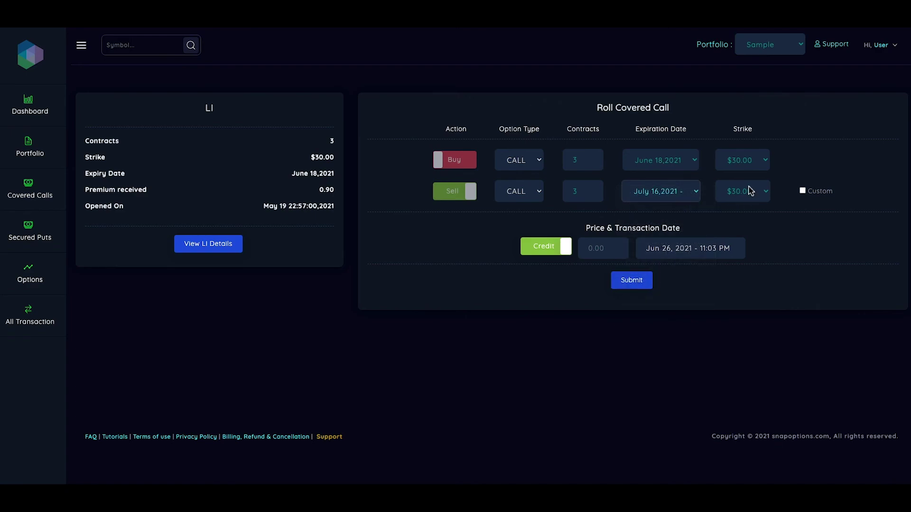
left_click(617, 248)
type("0.")
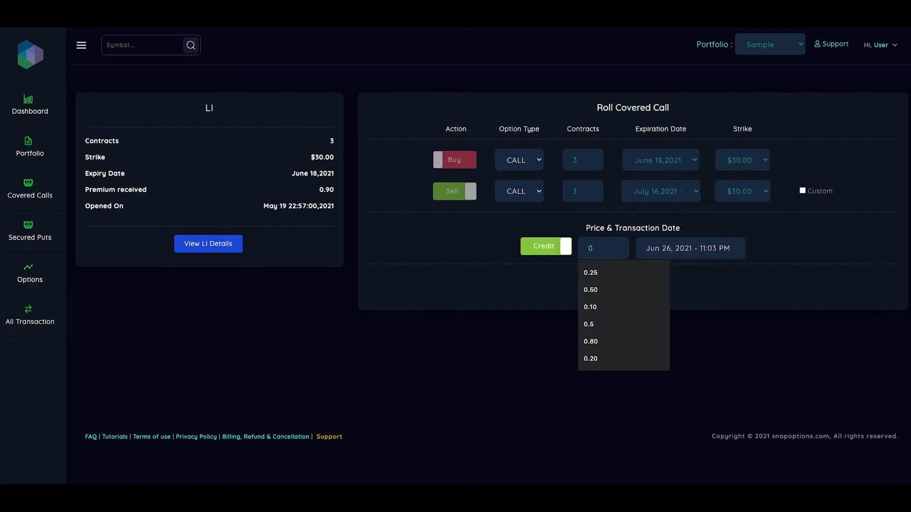
type("85")
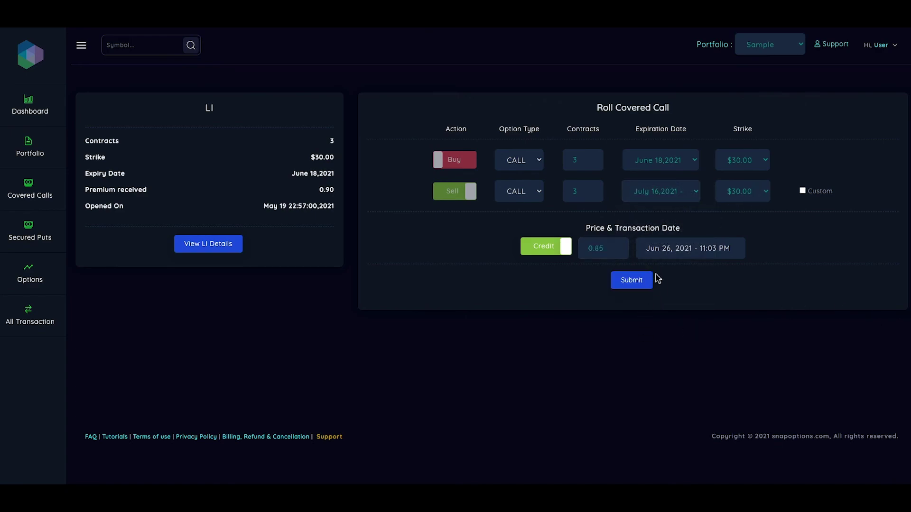
- Set the roll's transaction date to June 17, 2021 and submit the rolled covered call
left_click(665, 254)
left_click(644, 284)
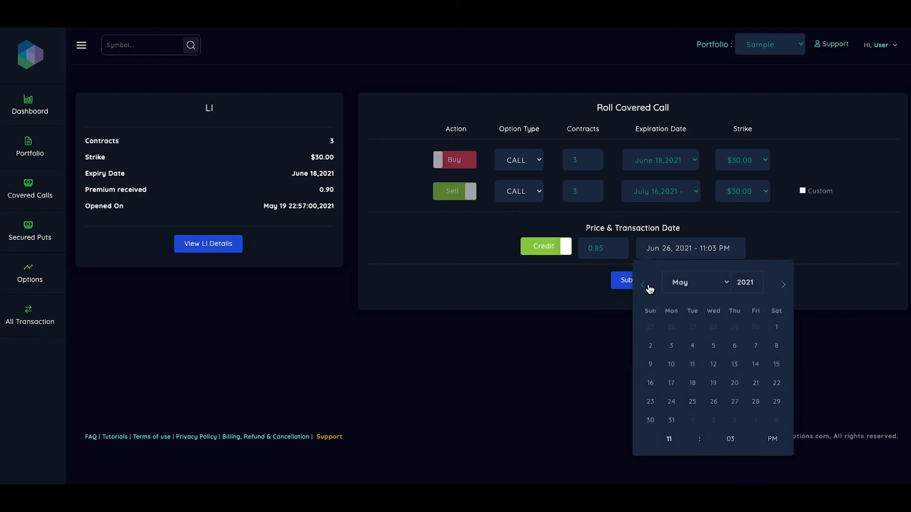
left_click(783, 285)
left_click(738, 364)
left_click(516, 364)
left_click(634, 283)
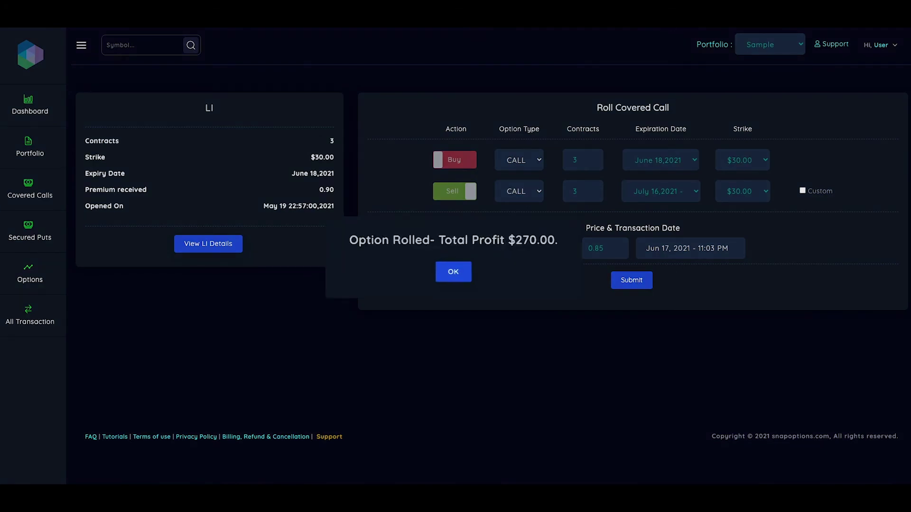